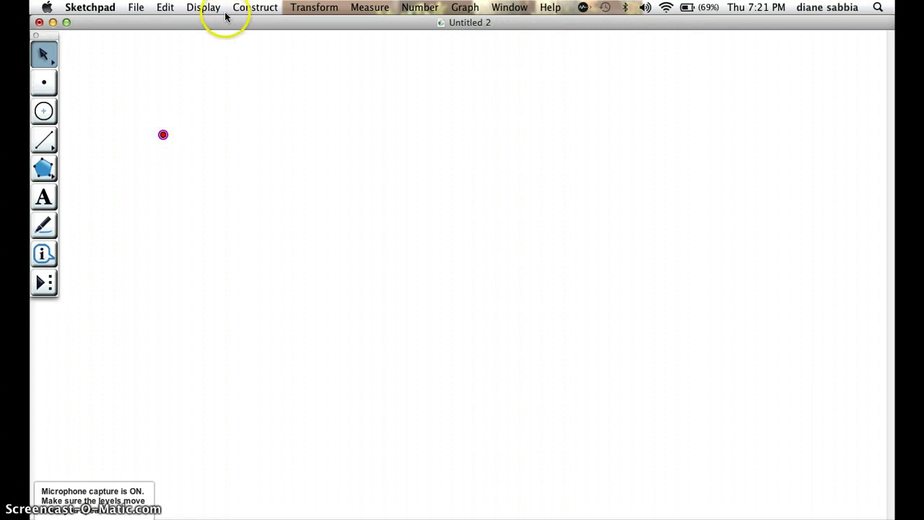
Translate the selected point by a polar vector with a fixed distance of 1.0 cm and a fixed angle of 0.0°
click(300, 8)
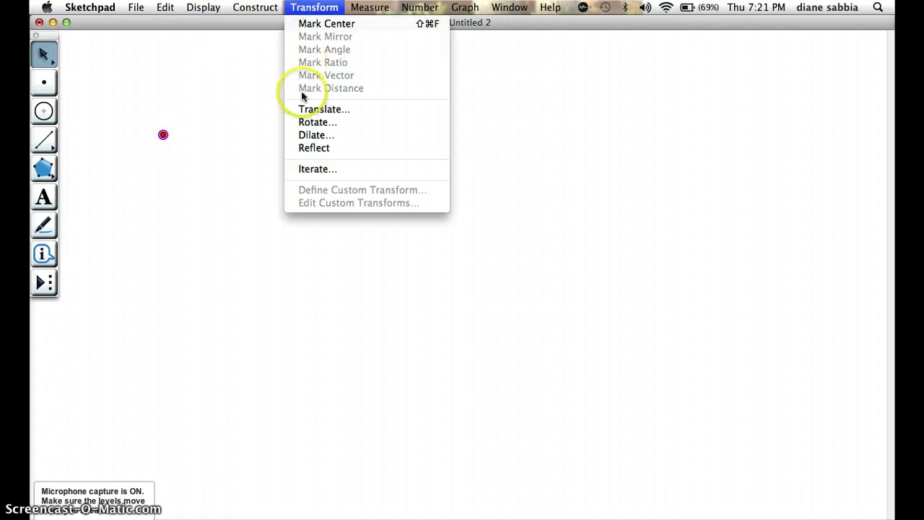
click(301, 111)
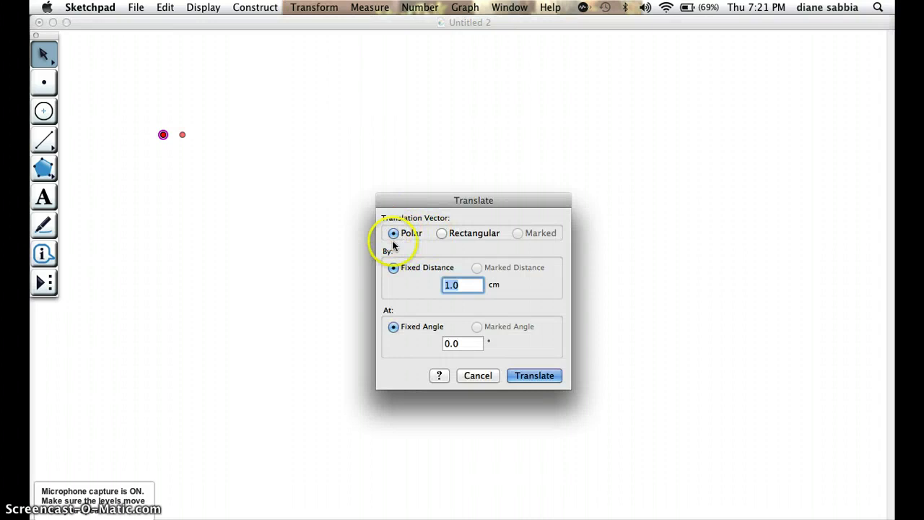
click(463, 284)
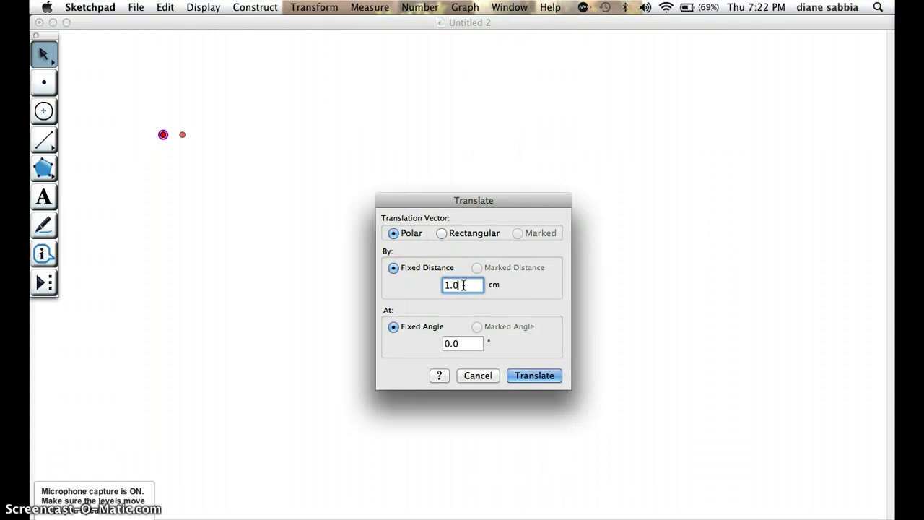
click(460, 344)
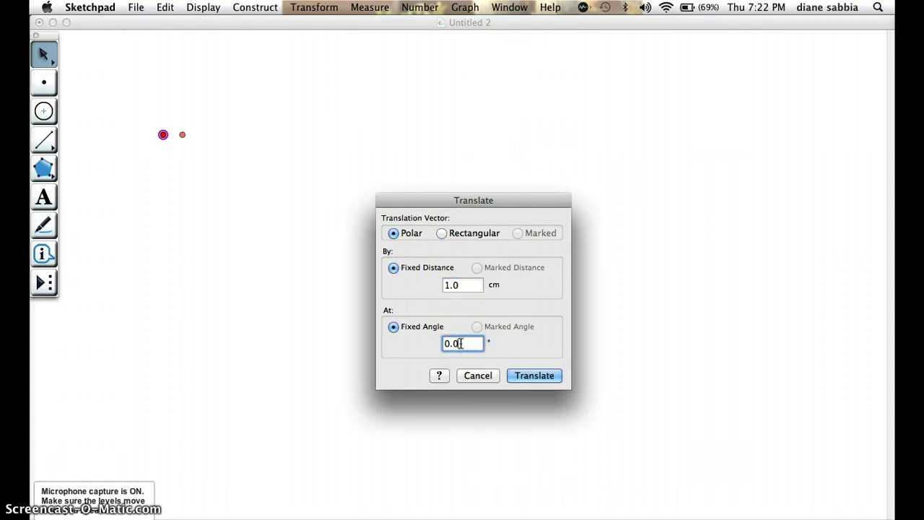
click(518, 376)
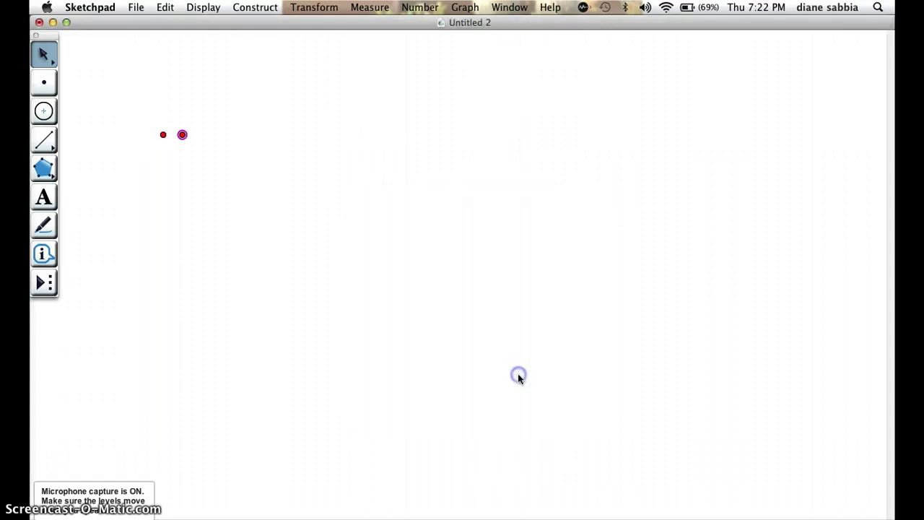
Draw a horizontal ray from the original point through its translated image
drag(43, 146, 94, 147)
click(158, 135)
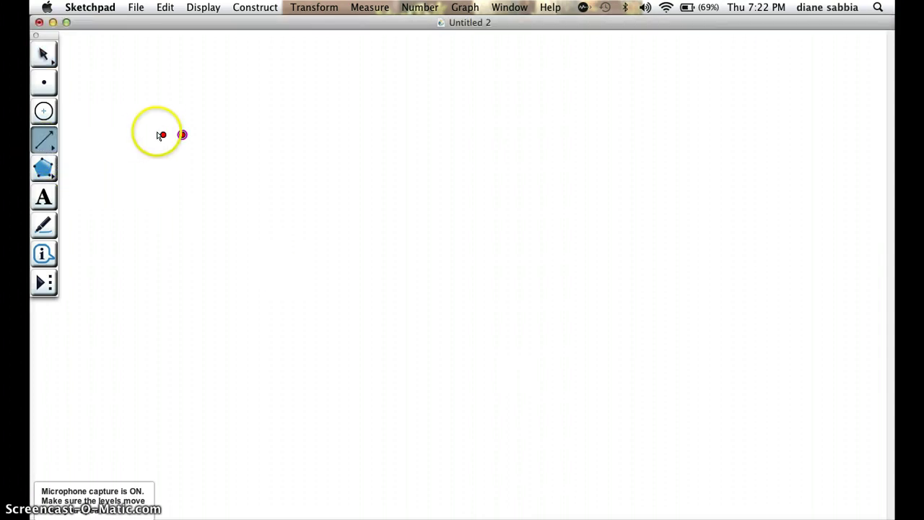
click(181, 134)
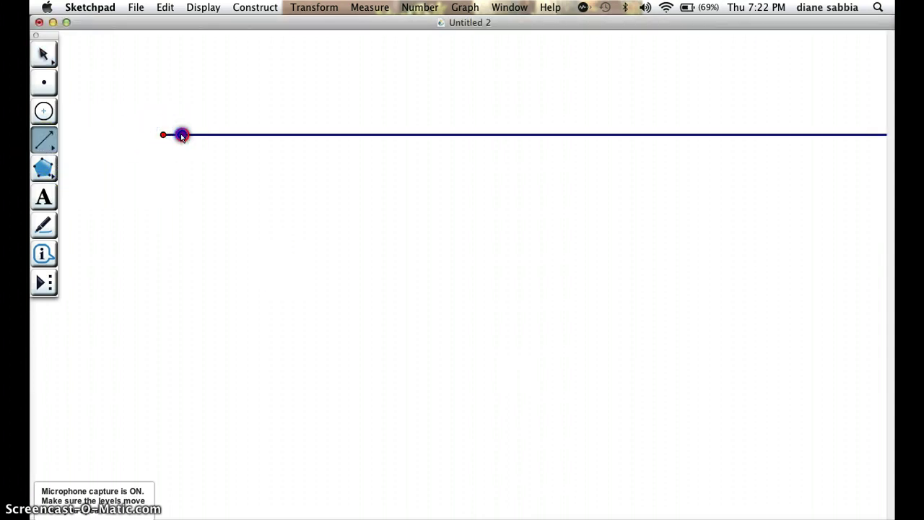
mouse_move(181, 135)
mouse_down()
mouse_move(128, 114)
mouse_move(183, 140)
mouse_up()
click(42, 53)
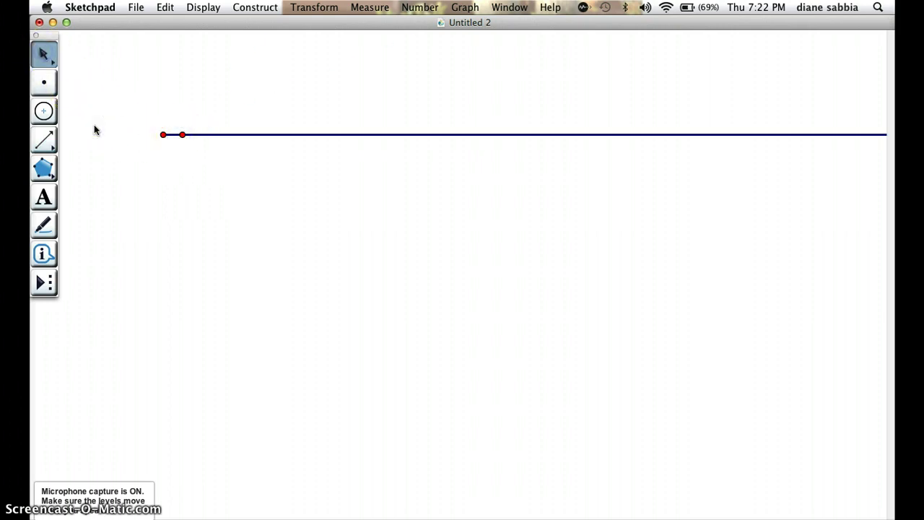
Draw a circle centred on the ray's endpoint, with its radius point on the ray beyond the translated point
click(41, 113)
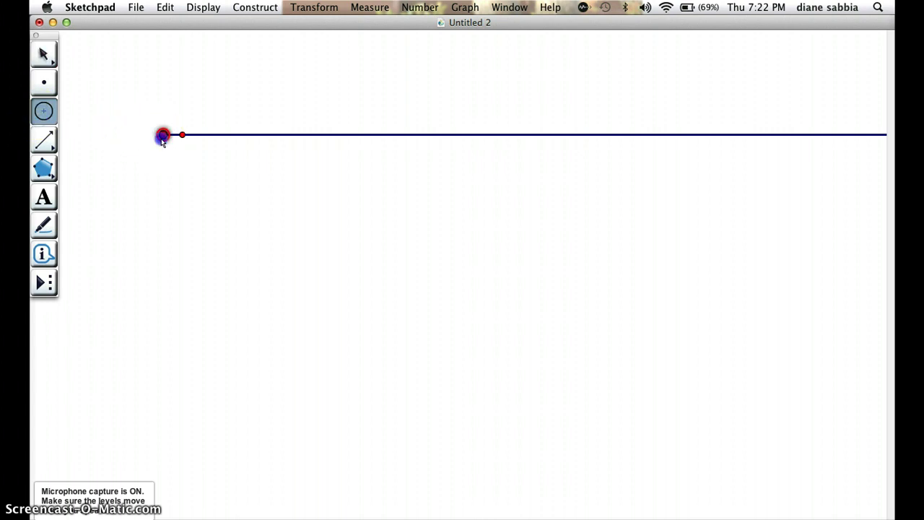
drag(163, 140, 273, 136)
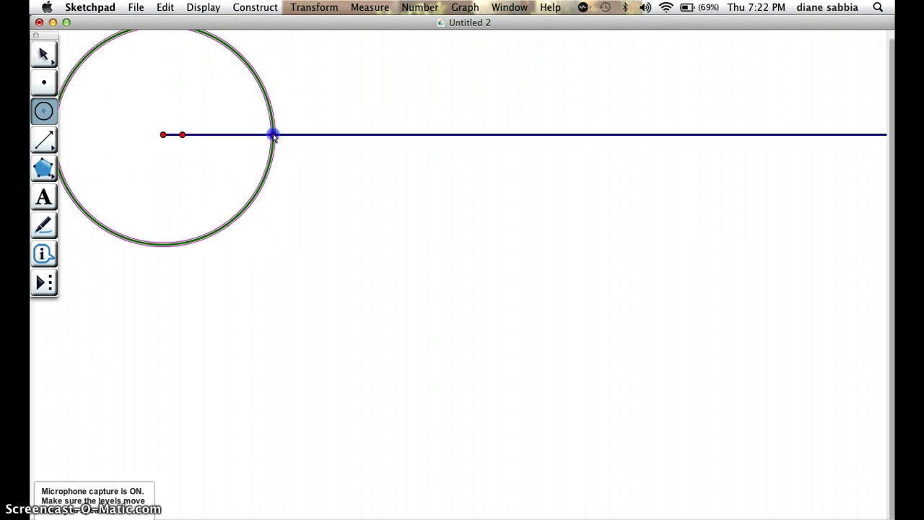
click(43, 54)
click(129, 92)
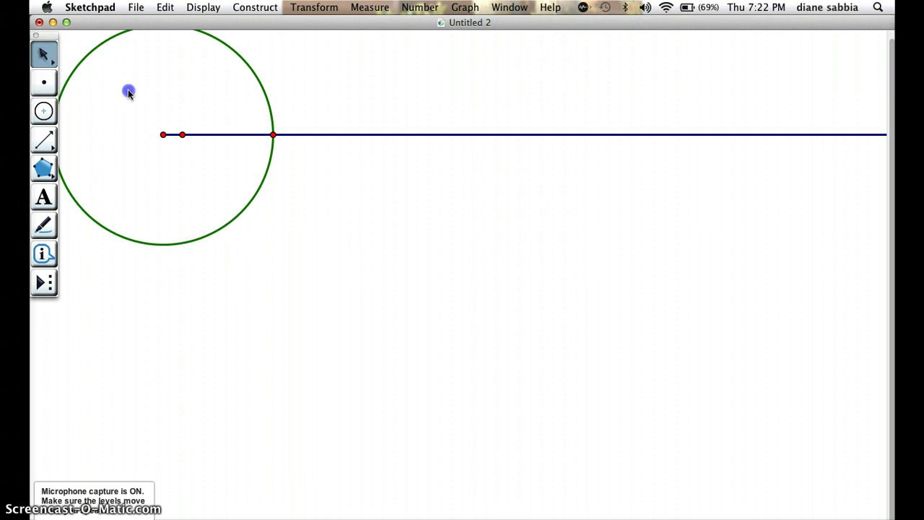
Hide the translated point and the horizontal ray, keeping the circle with its centre and radius point
click(181, 134)
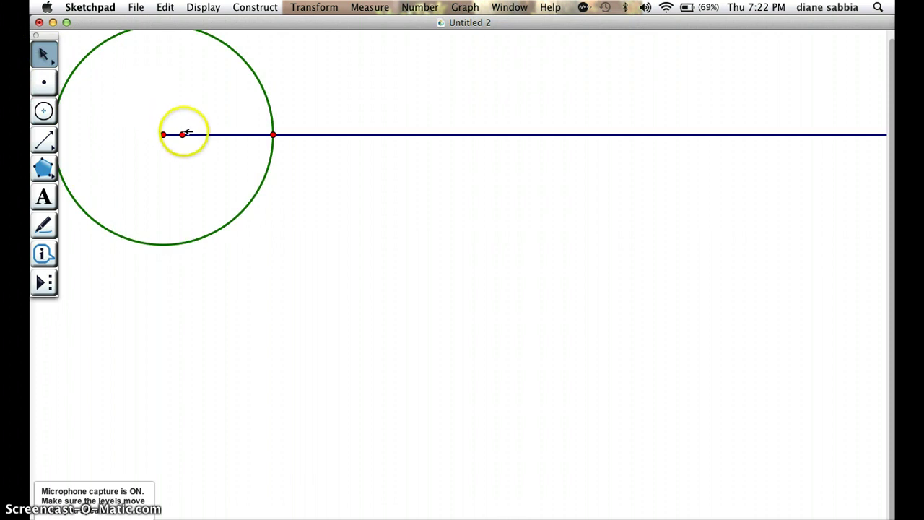
right_click(184, 134)
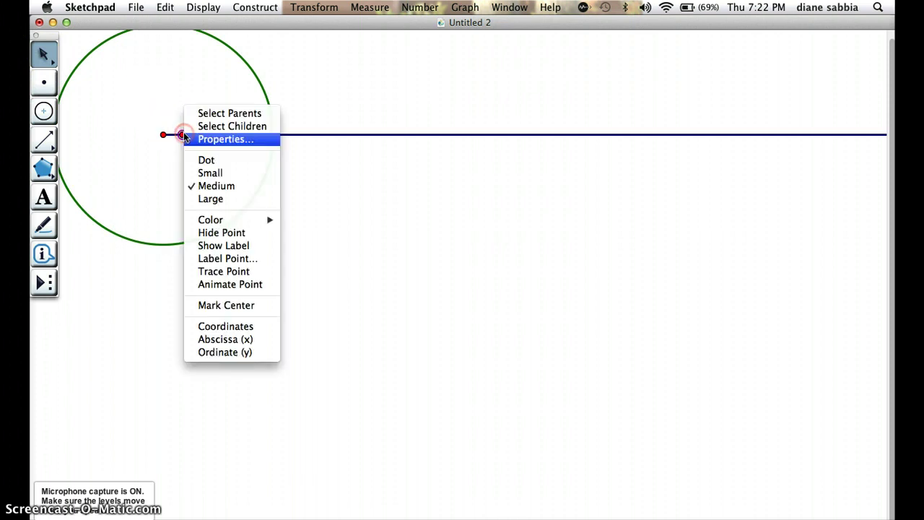
click(213, 232)
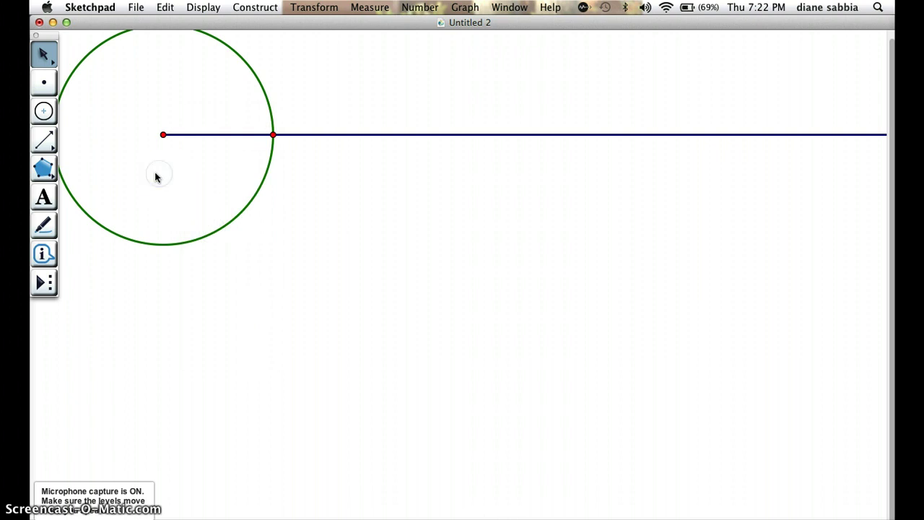
click(176, 135)
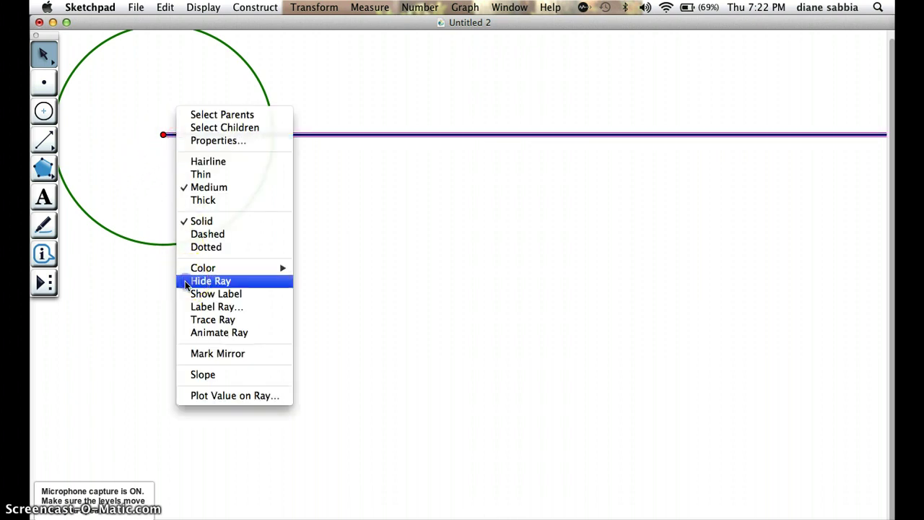
click(185, 282)
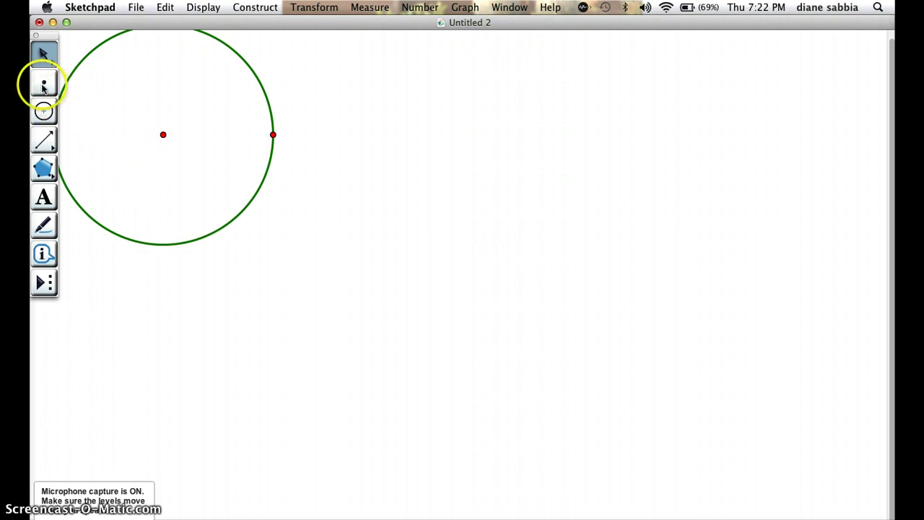
Draw a horizontal radius segment from the circle's centre to its radius point
drag(44, 140, 69, 140)
click(163, 135)
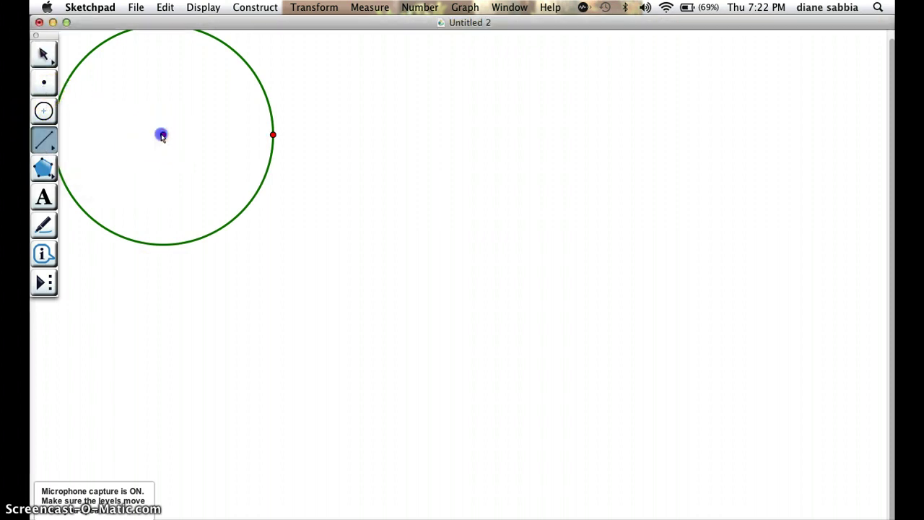
click(273, 135)
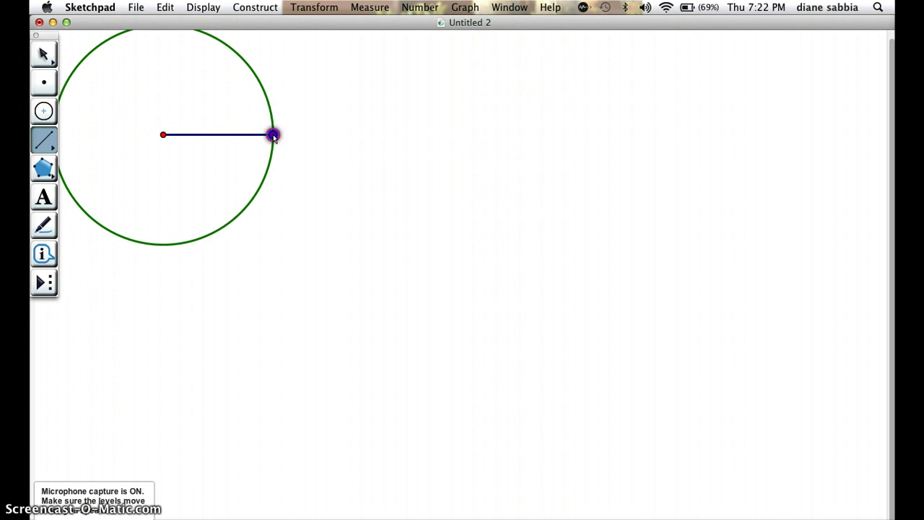
click(43, 55)
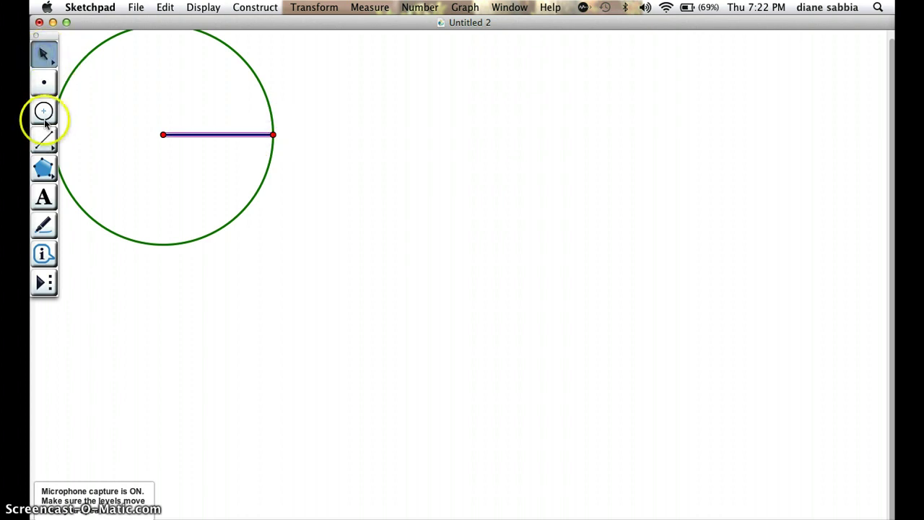
click(43, 82)
click(137, 83)
key(super+z)
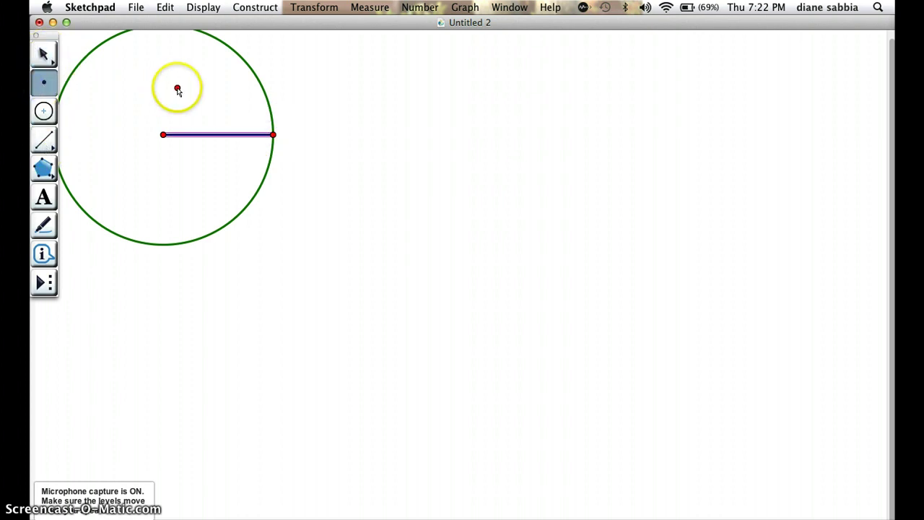
click(78, 87)
key(super+z)
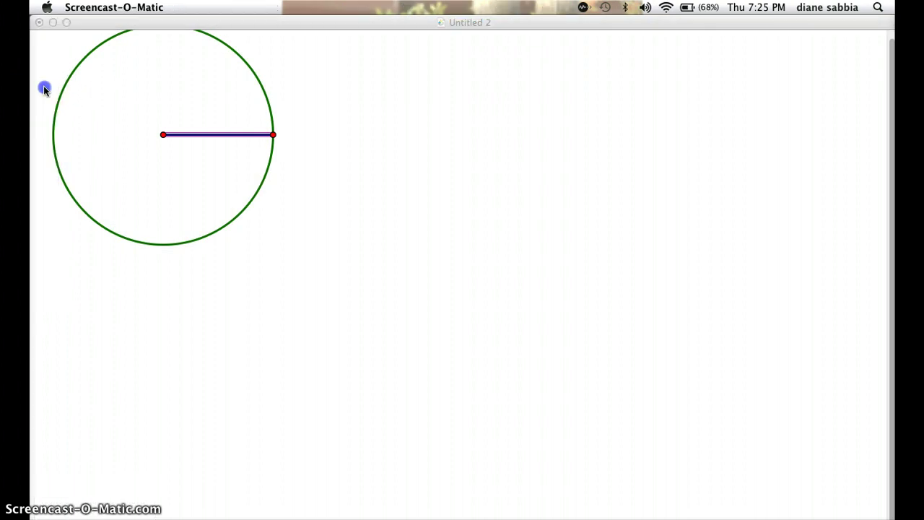
Draw a ray from the circle's centre through a new point on the circle, up and to the right of the centre
click(44, 137)
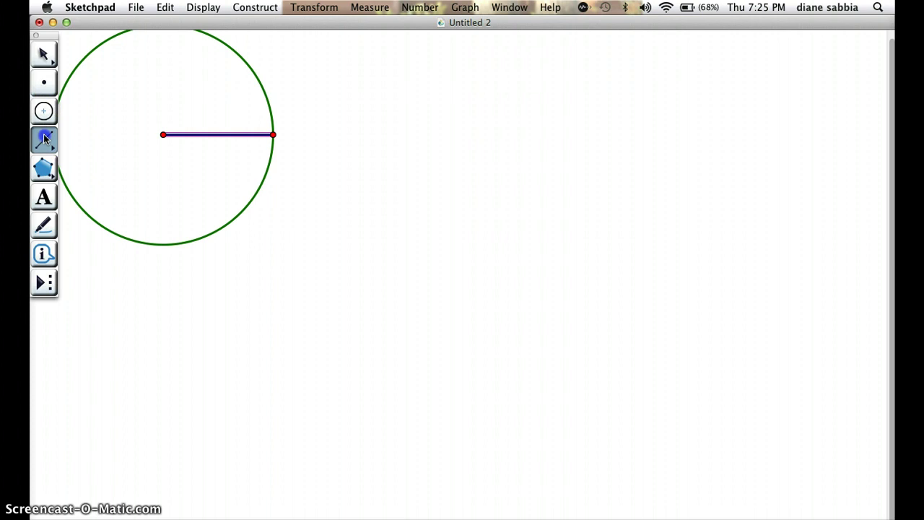
drag(44, 138, 70, 137)
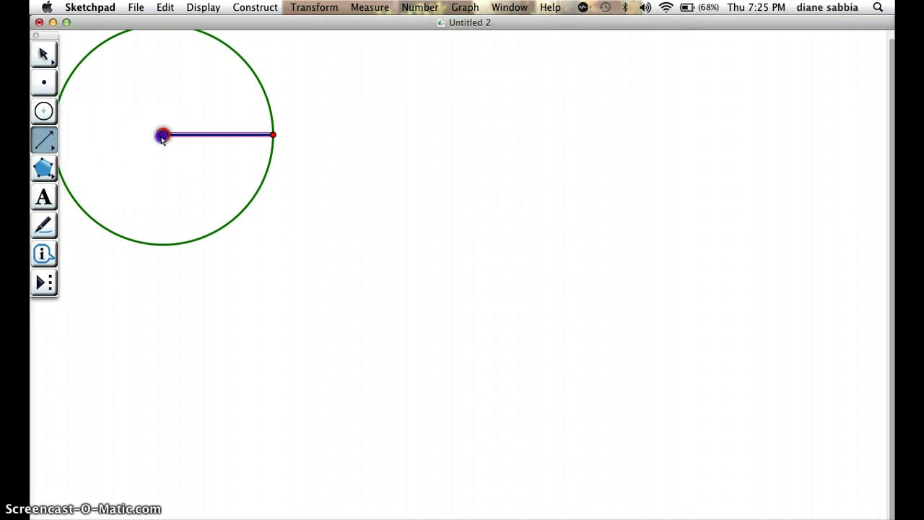
mouse_move(163, 135)
mouse_down()
mouse_move(200, 80)
mouse_move(221, 62)
mouse_move(247, 62)
mouse_up()
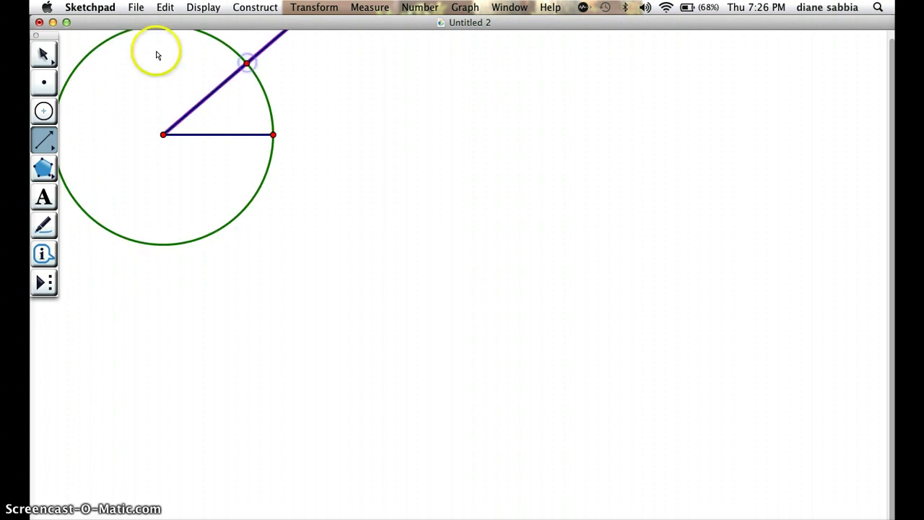
click(47, 57)
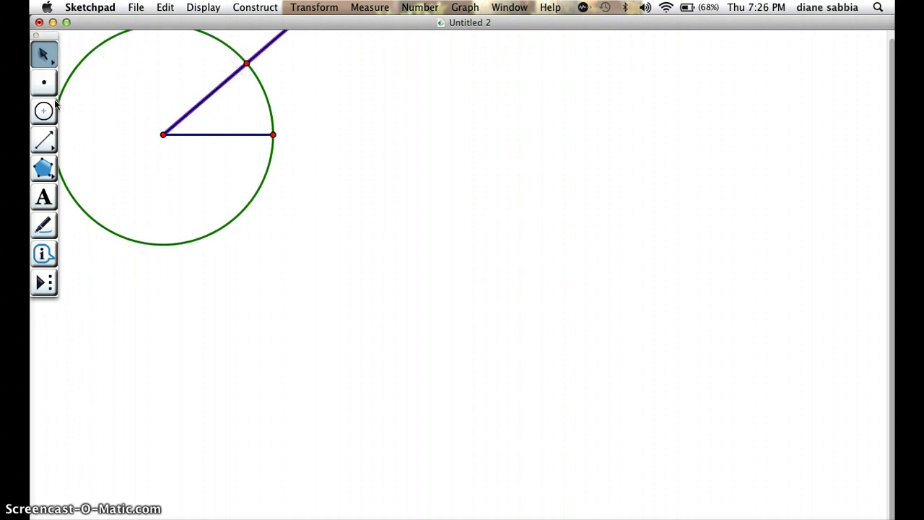
click(72, 116)
Draw a segment over the slanted ray from the circle's centre to the ray's point on the circle
click(34, 146)
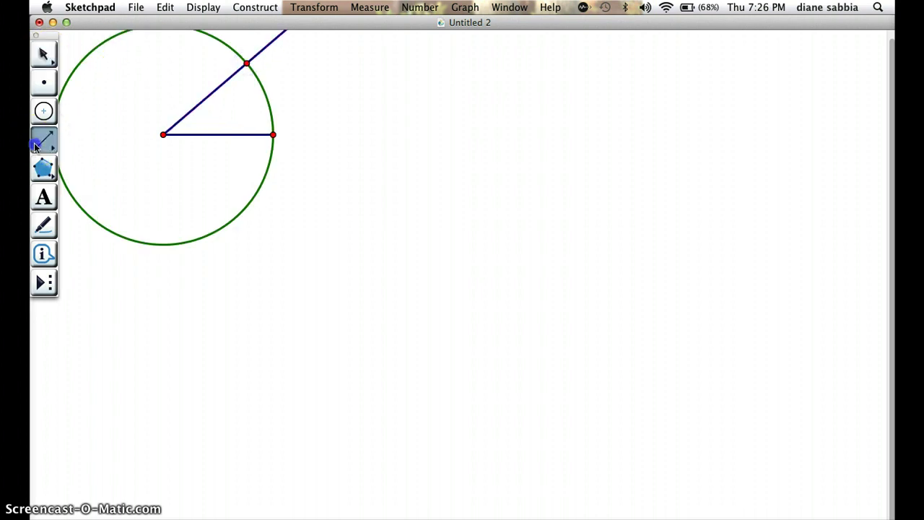
drag(34, 147, 67, 144)
click(163, 135)
click(241, 75)
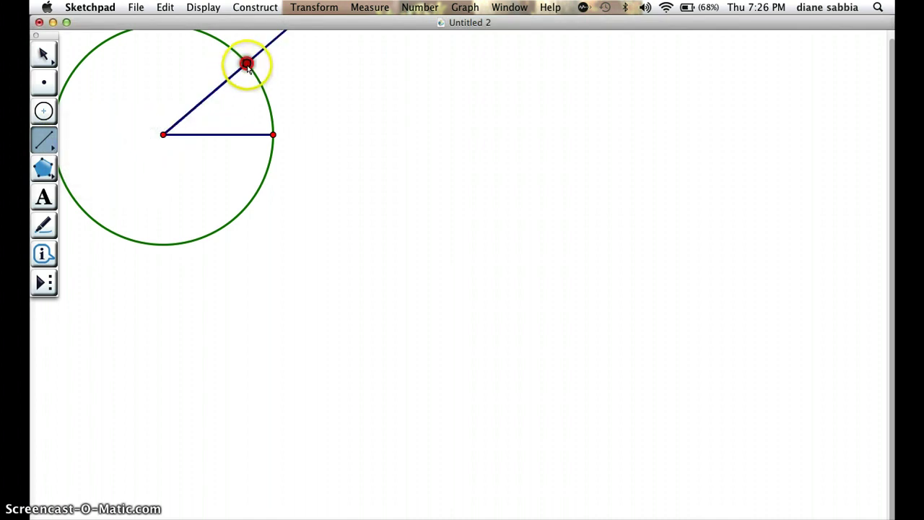
click(247, 64)
click(43, 54)
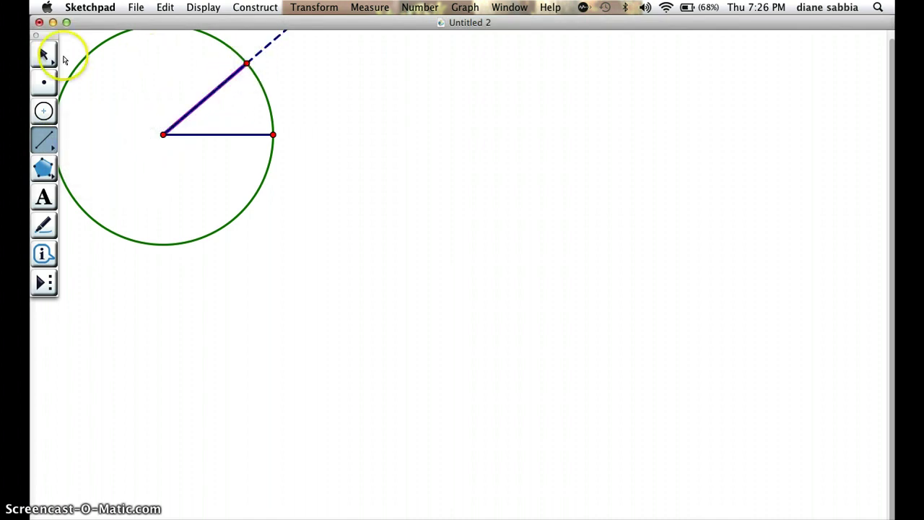
Hide the slanted ray, leaving the second radius segment in place
click(274, 67)
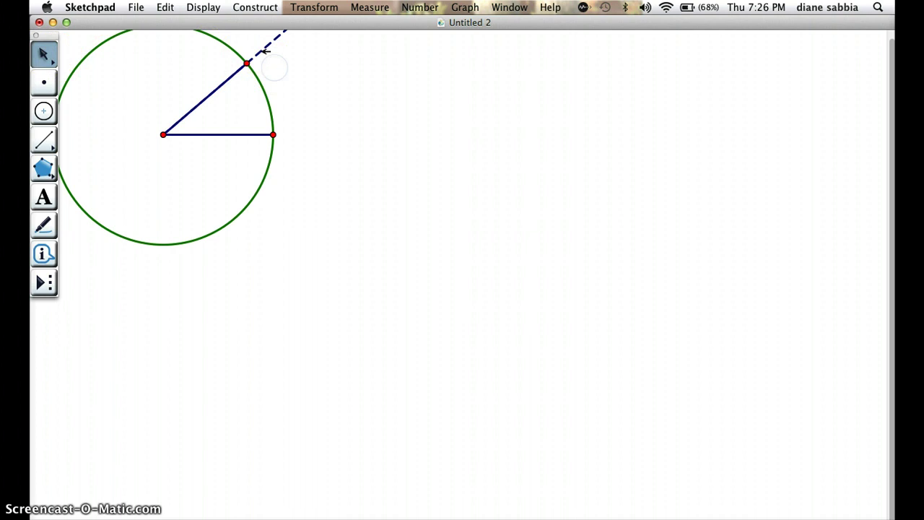
right_click(266, 51)
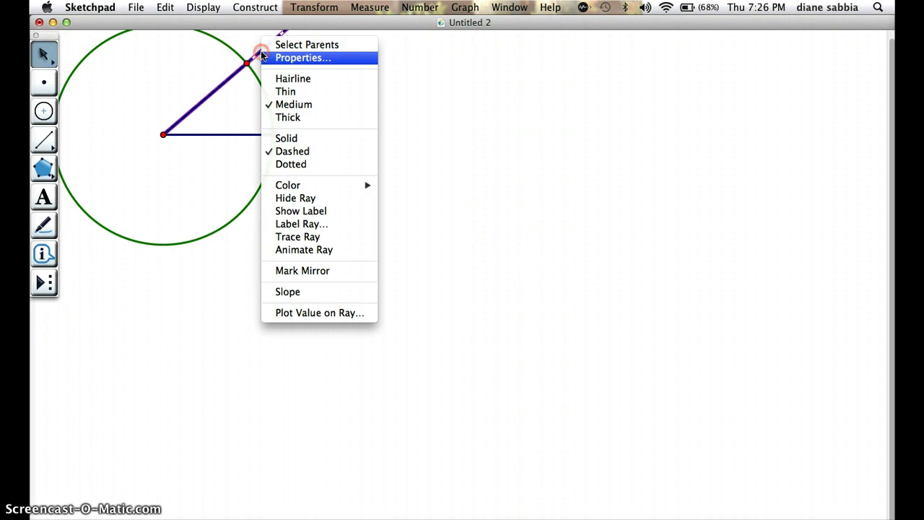
click(296, 199)
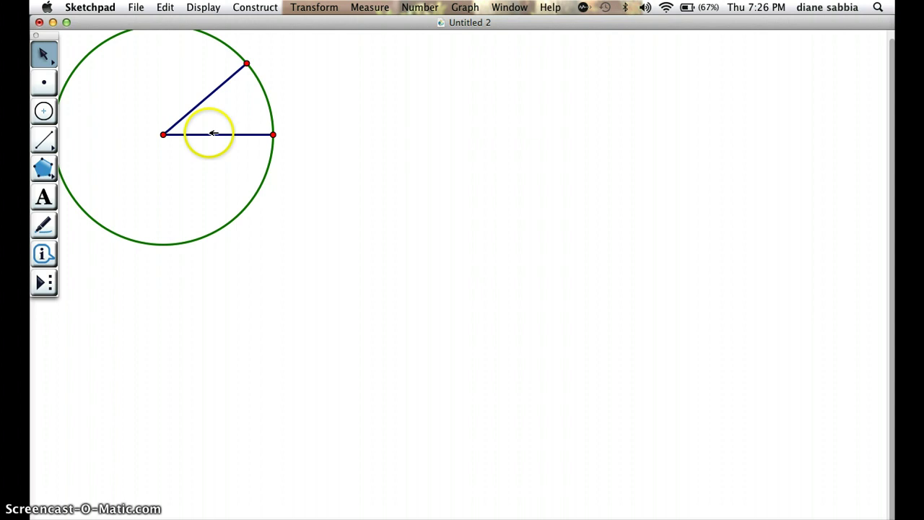
Construct the arc on the circle between the endpoints of the horizontal and the slanted radius
click(273, 135)
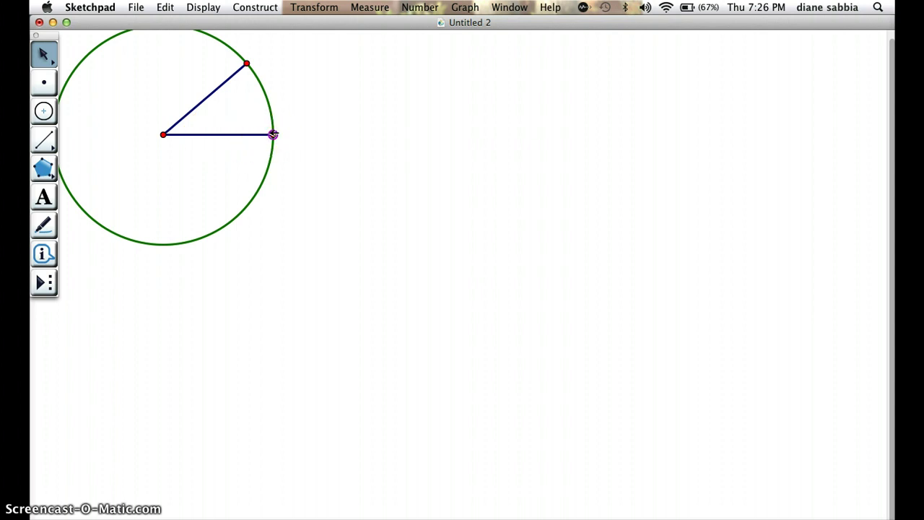
click(269, 101)
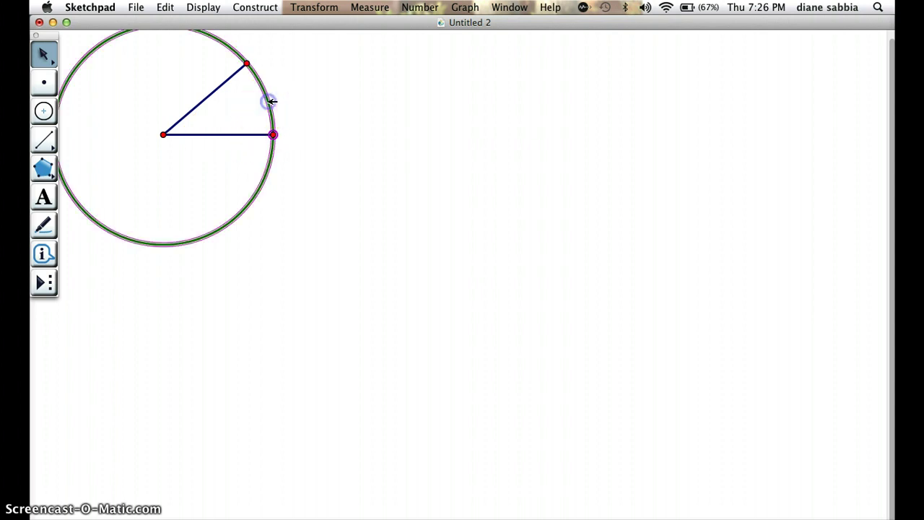
click(247, 64)
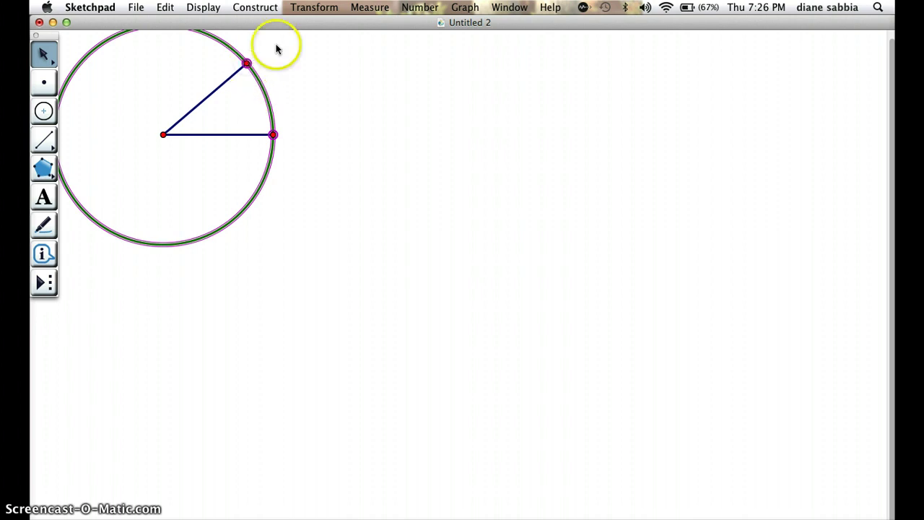
click(271, 8)
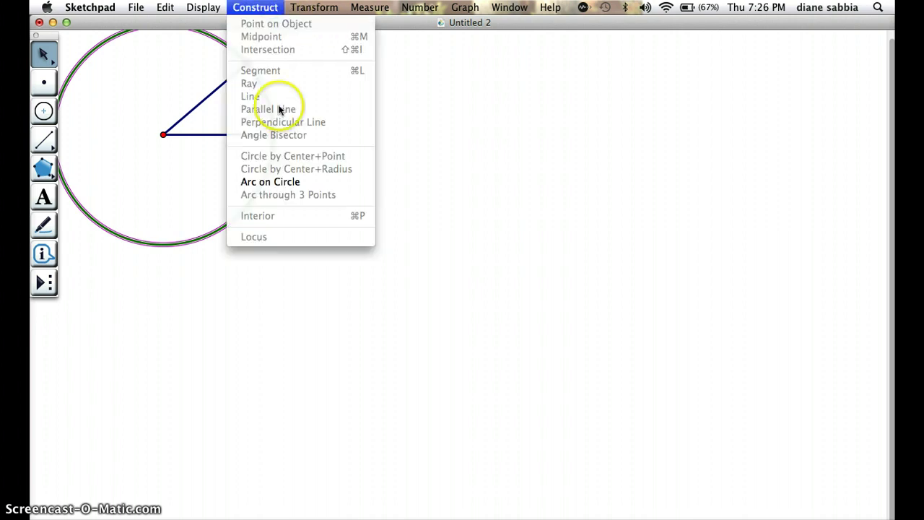
click(263, 181)
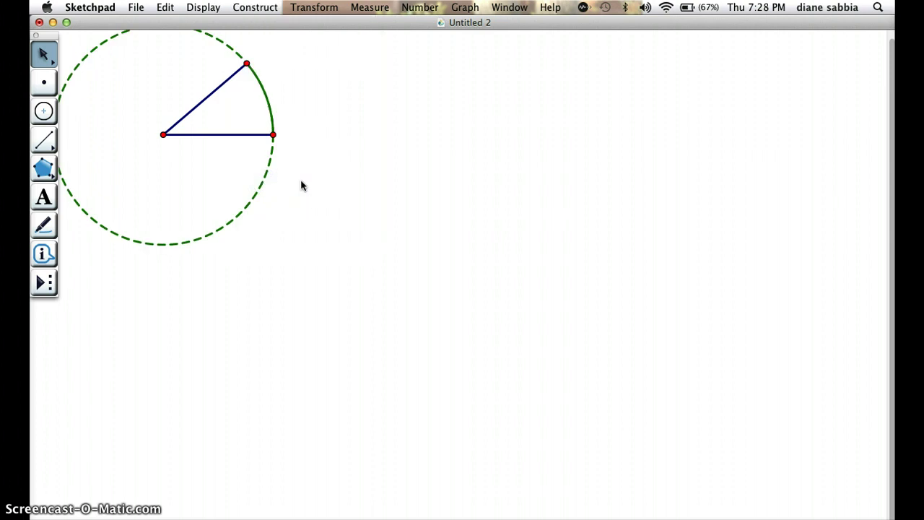
Set the dashed circle's line style to Hairline and deselect it
click(233, 47)
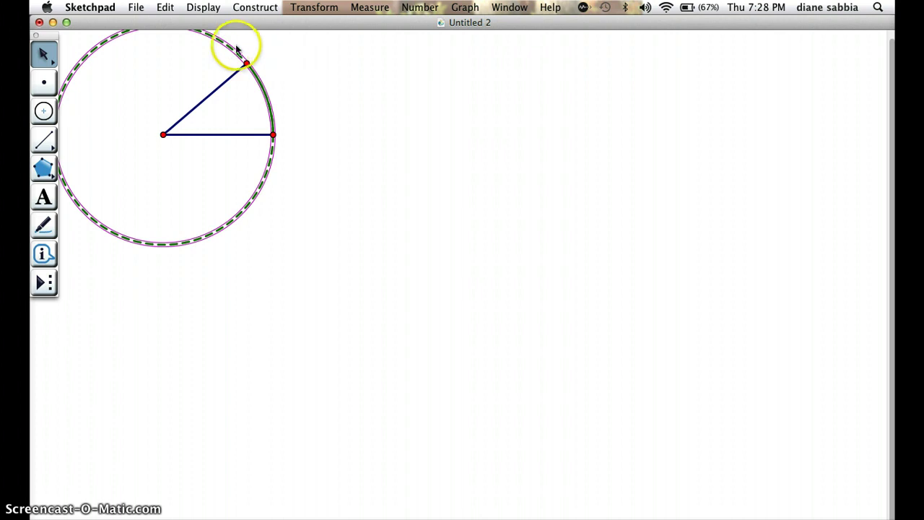
click(195, 9)
mouse_move(203, 39)
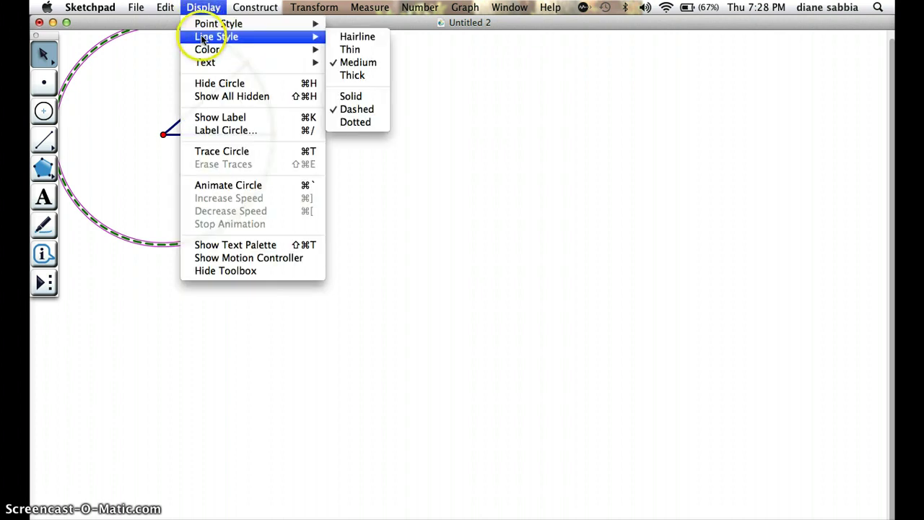
click(355, 37)
click(319, 129)
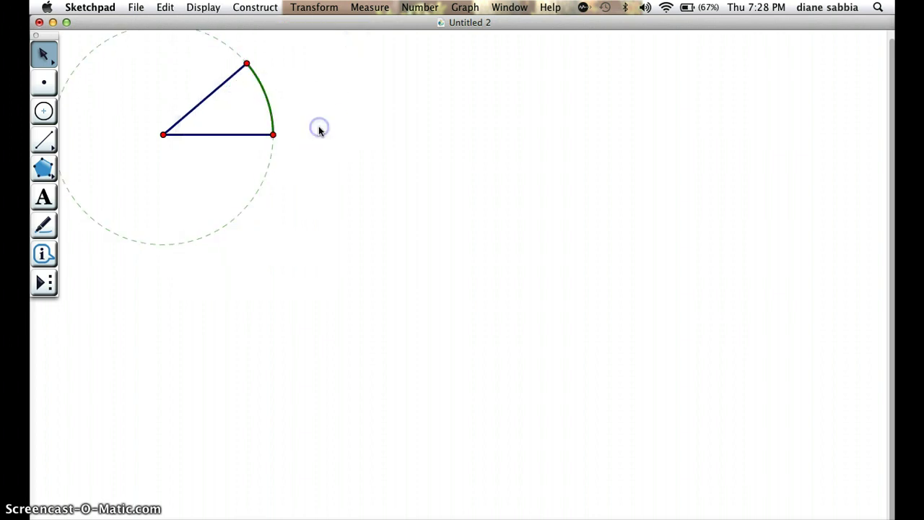
Measure the arc length of the arc between the two radius endpoints
click(261, 80)
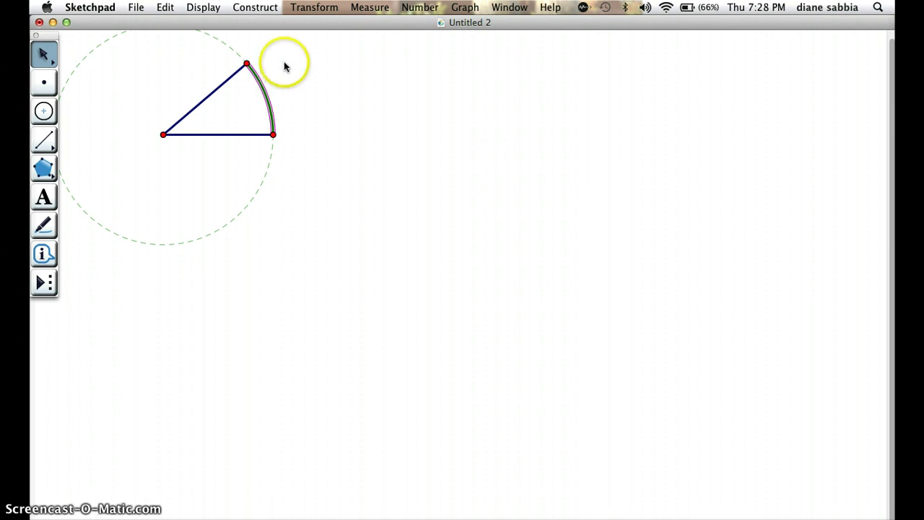
click(375, 9)
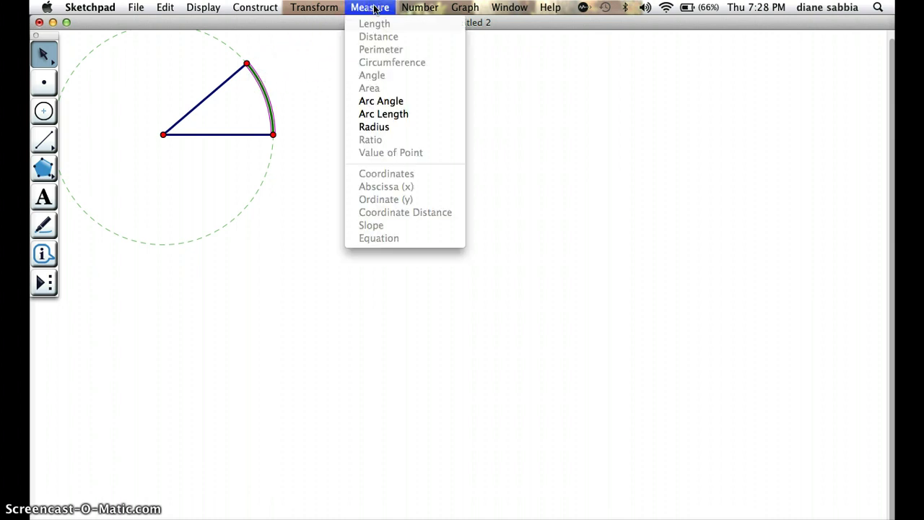
click(373, 115)
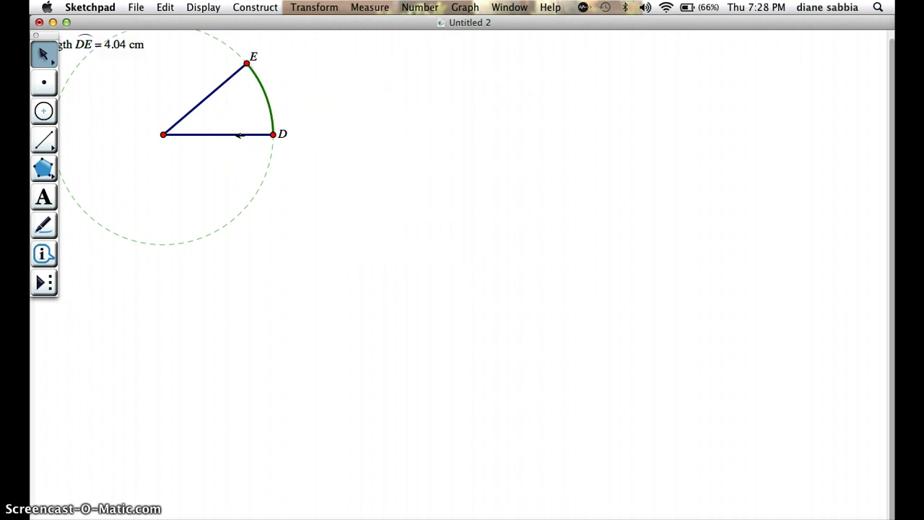
Measure the length of the horizontal radius segment and hide the toolbox covering the measurements
click(238, 135)
click(370, 8)
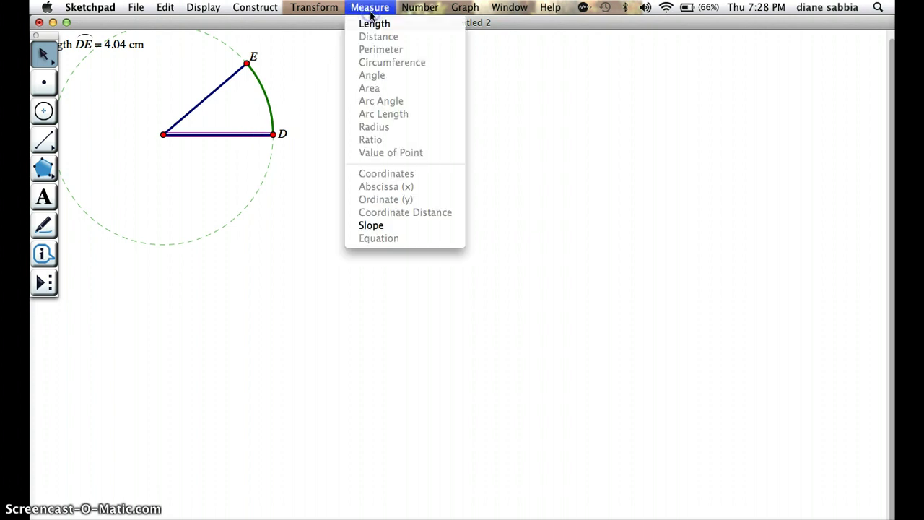
click(374, 23)
click(322, 107)
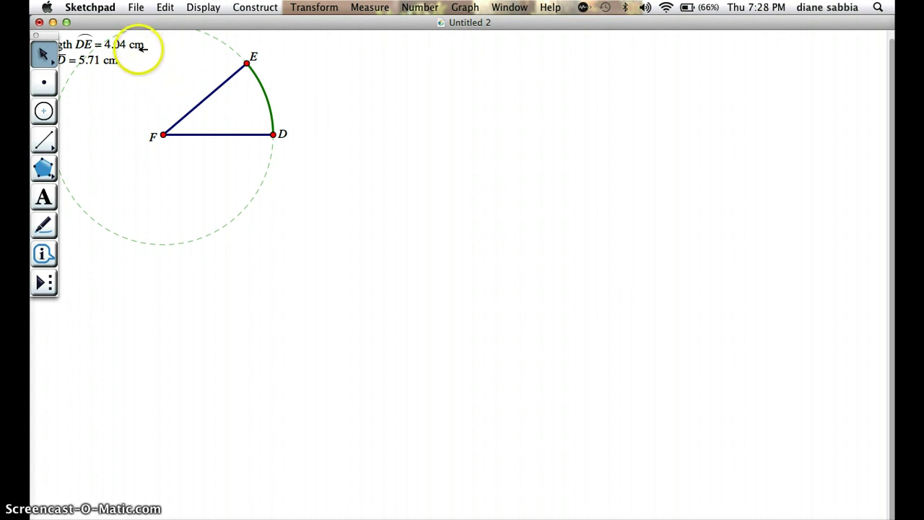
click(36, 34)
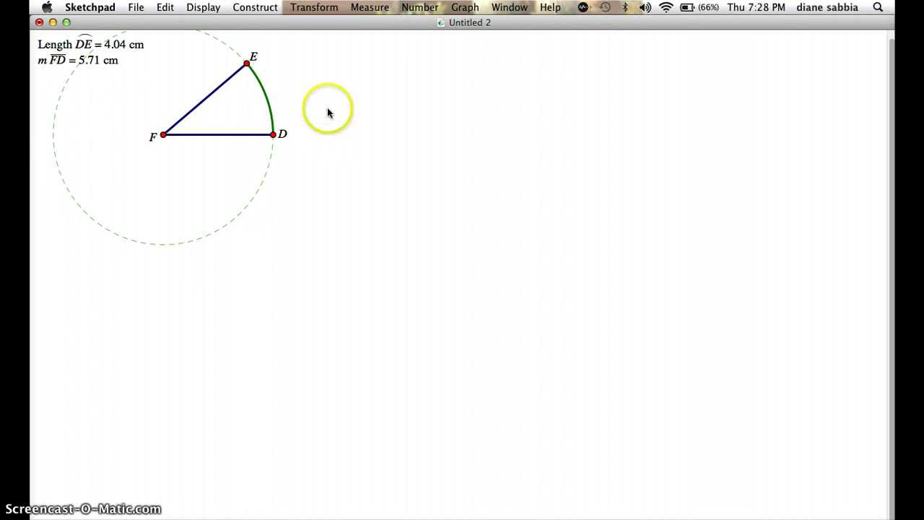
Create a calculation that divides the length of arc DE by the length of segment FD
key(super+equal)
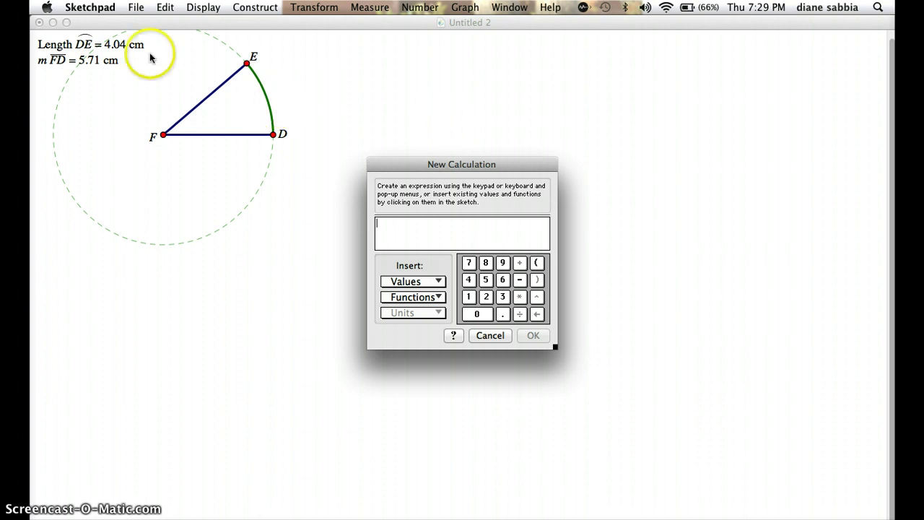
click(127, 44)
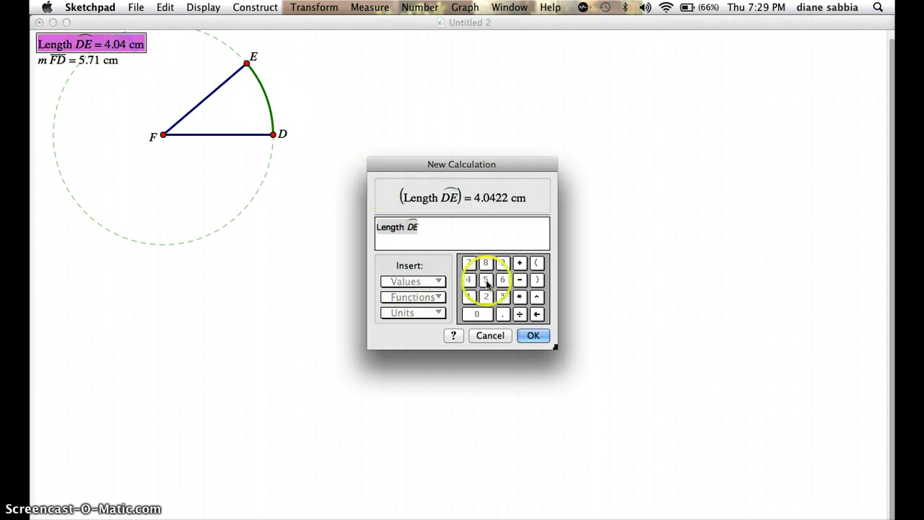
click(519, 313)
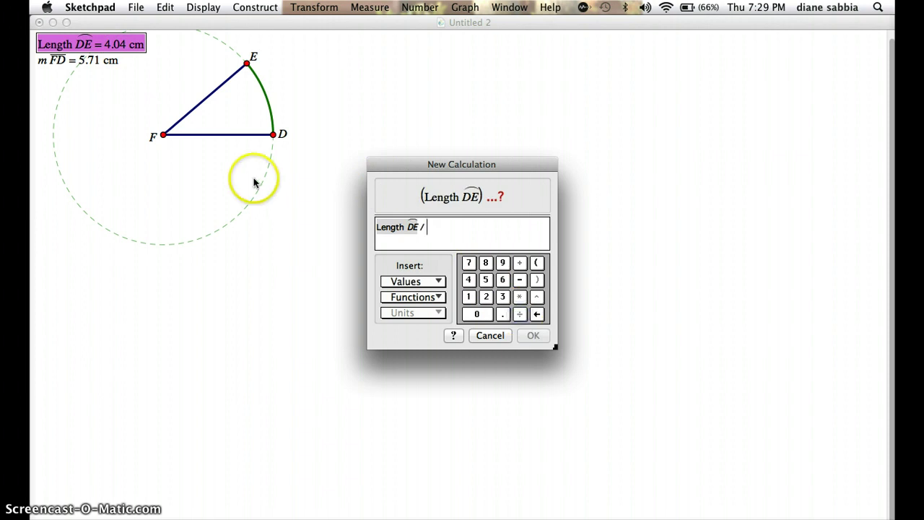
click(95, 60)
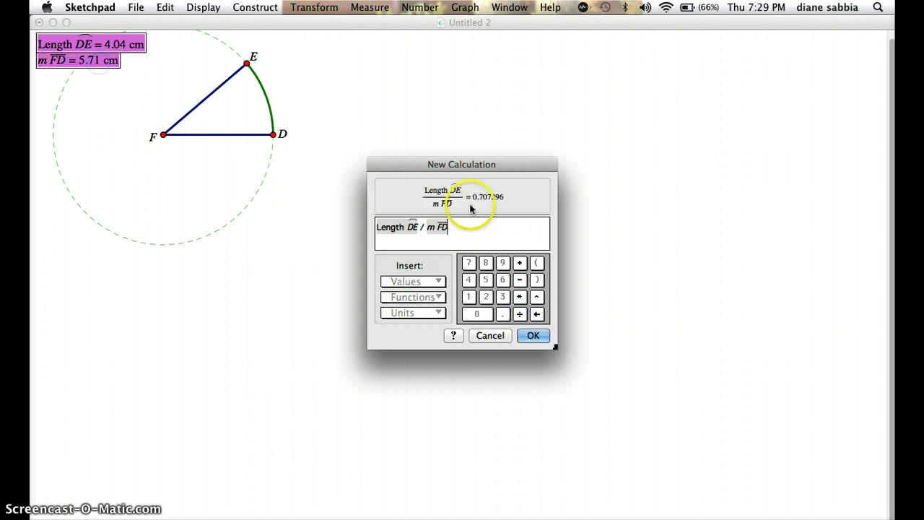
click(534, 335)
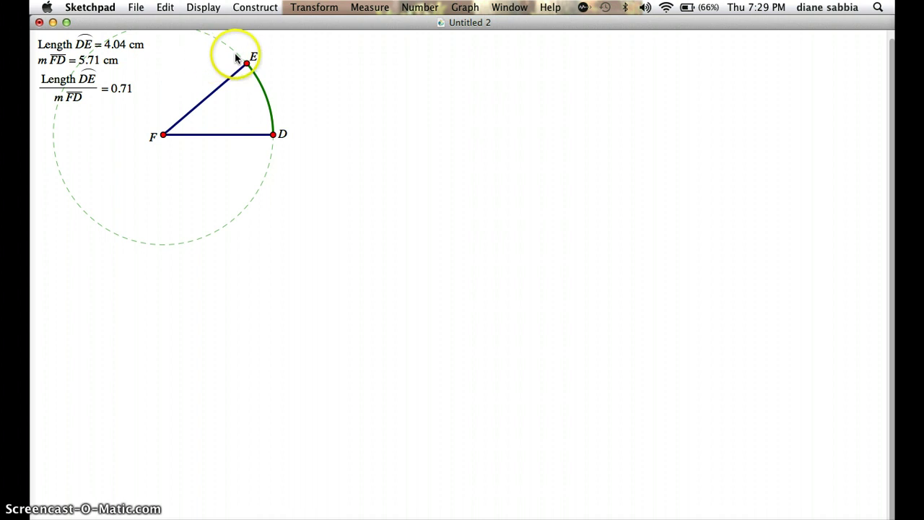
Move point E around the circle through a half turn and nearly a full turn, leaving arc DE about 2.59 cm long
drag(248, 63, 82, 130)
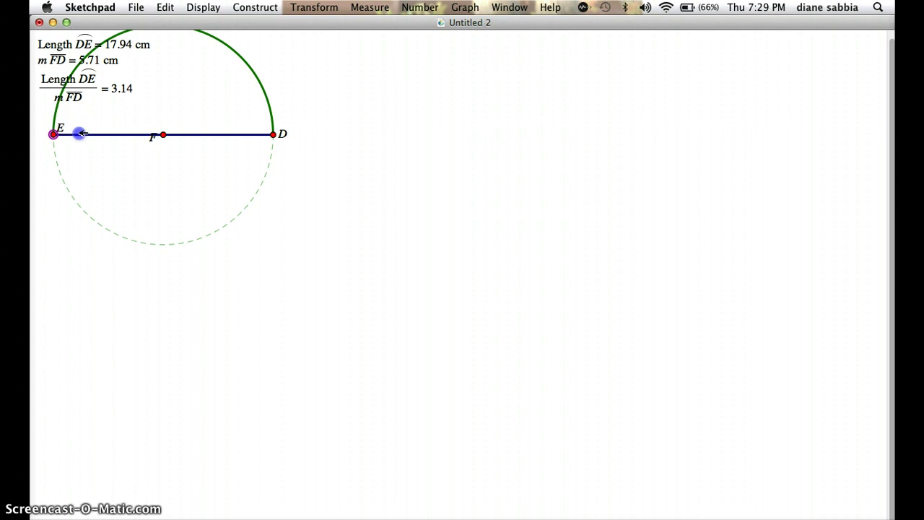
drag(81, 132, 210, 136)
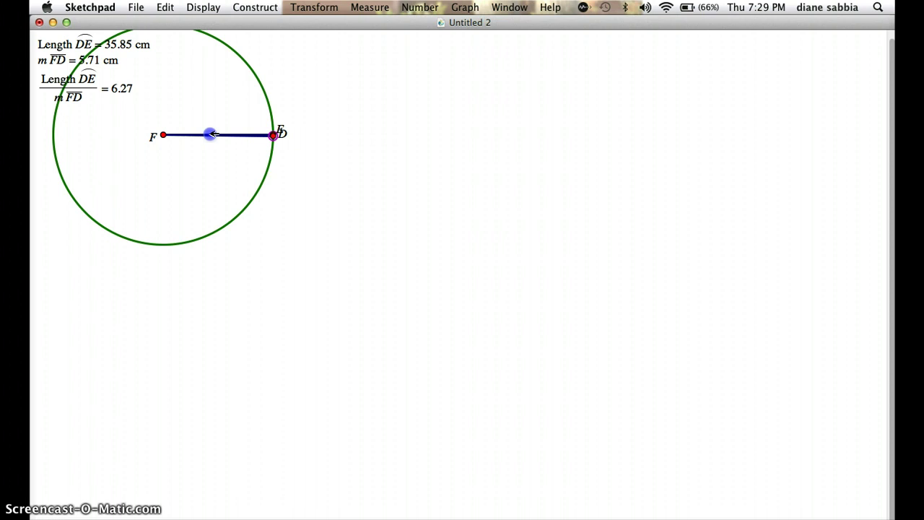
drag(210, 135, 210, 133)
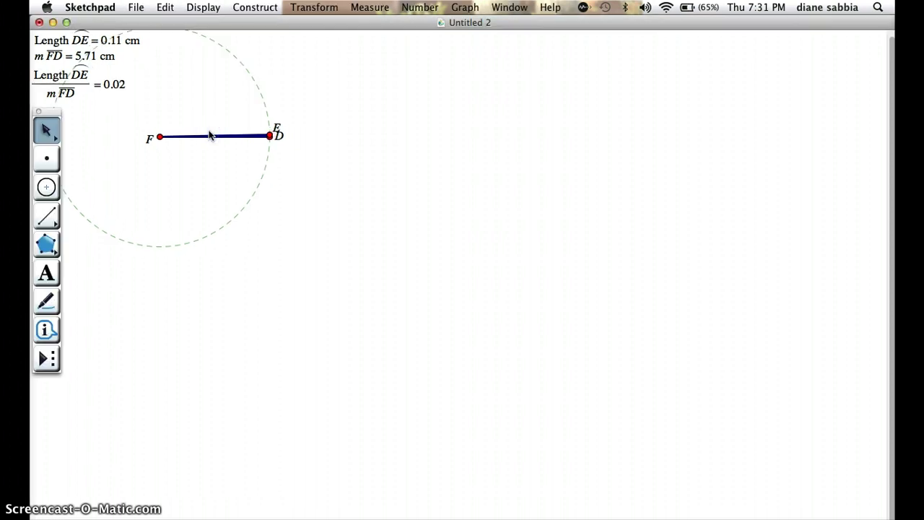
click(217, 135)
drag(270, 135, 265, 85)
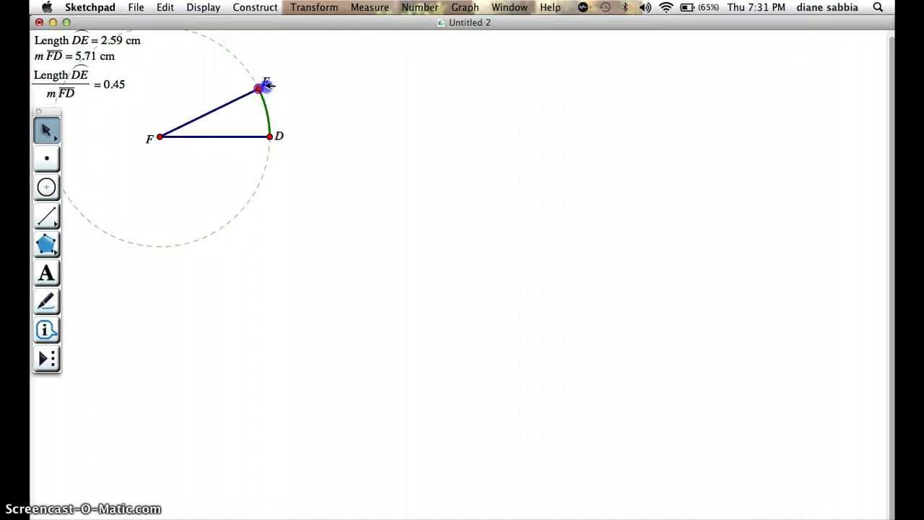
Label the arc-length-to-radius ratio measurement "alpha"
click(67, 80)
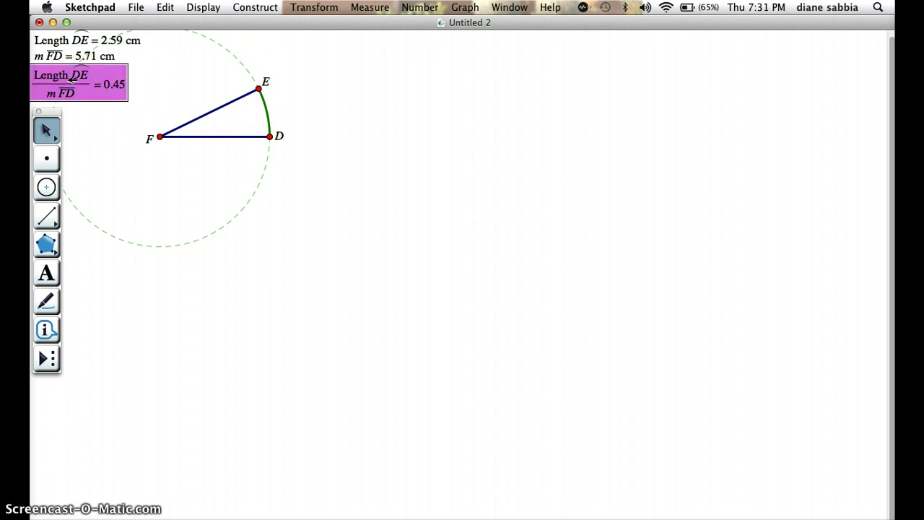
right_click(107, 93)
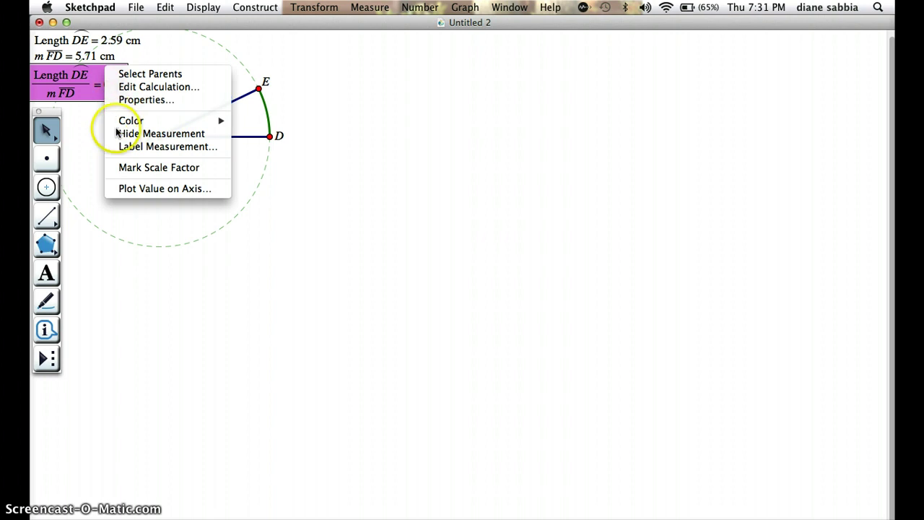
click(166, 147)
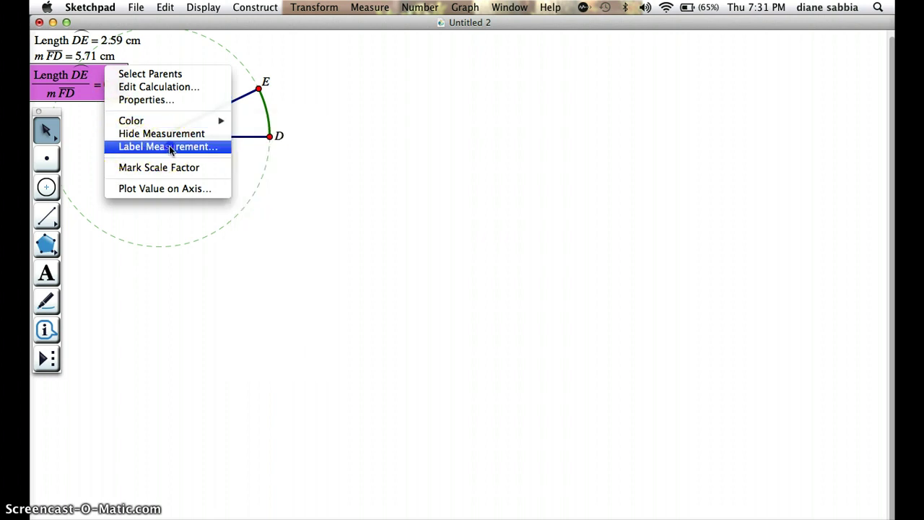
text(alpha)
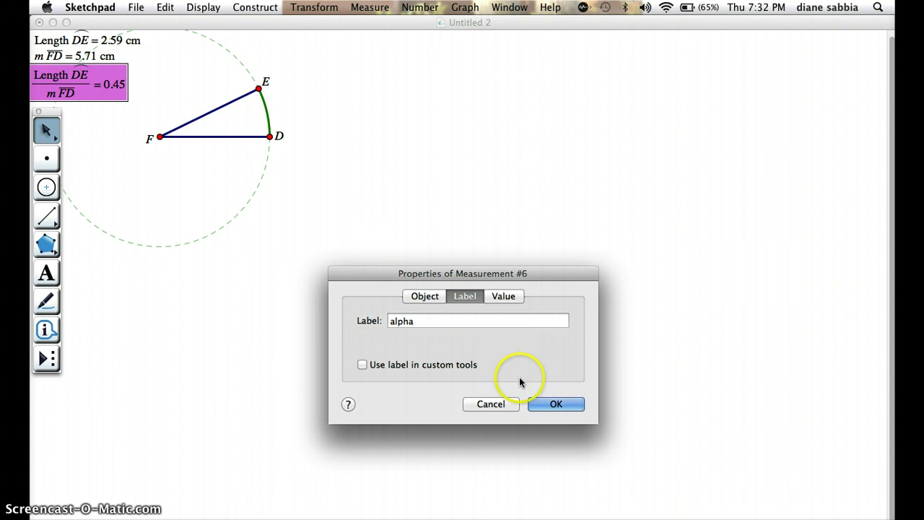
click(548, 402)
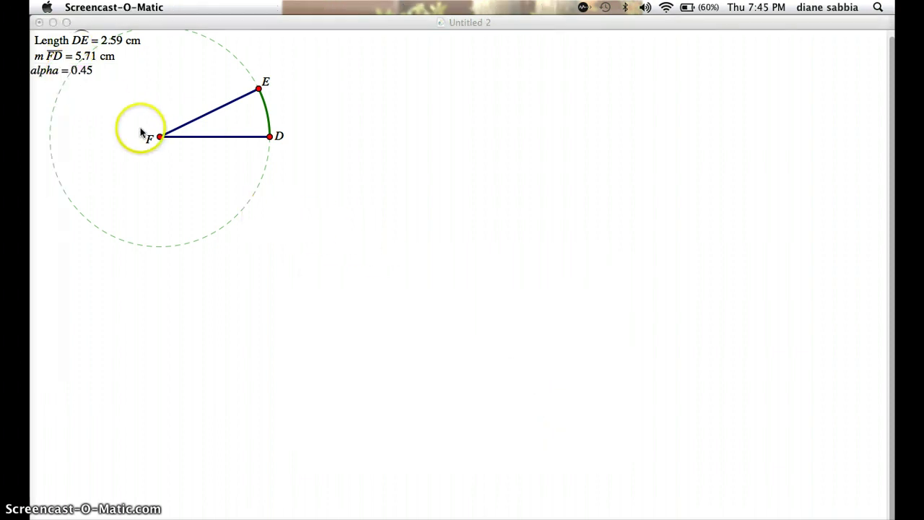
Move the circle by its centre F clear of the measurements, and shrink its radius FD to about 4.06 cm
click(158, 140)
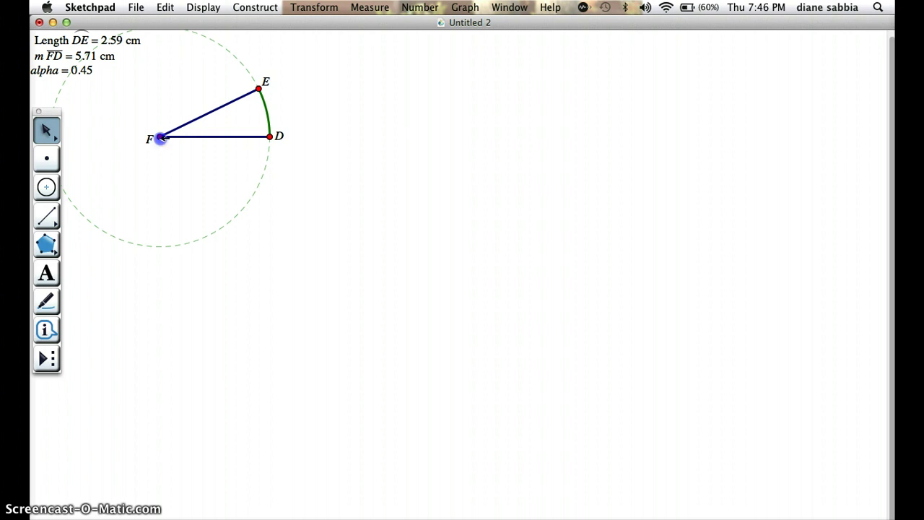
drag(159, 138, 212, 161)
click(121, 260)
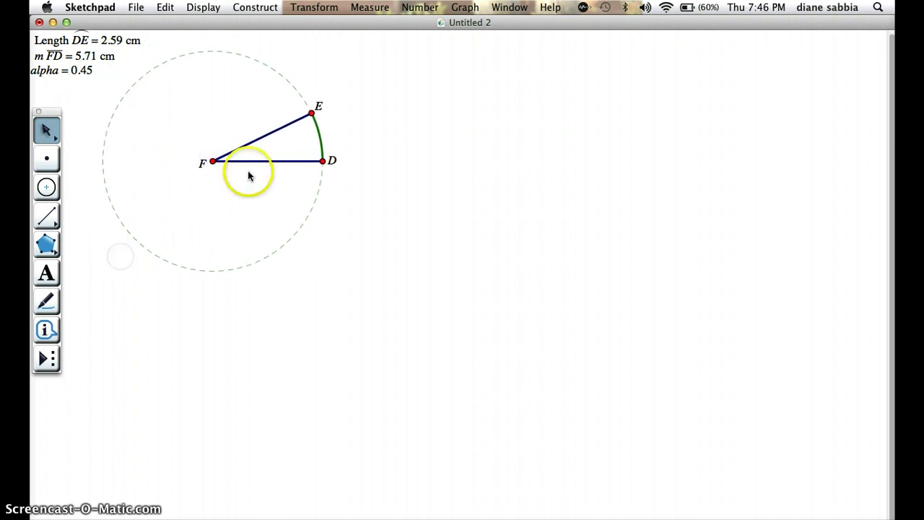
drag(323, 160, 290, 160)
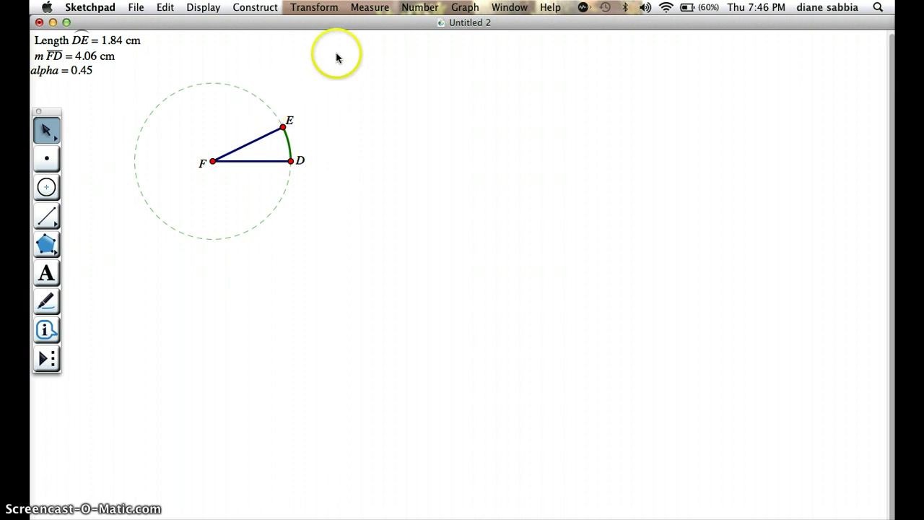
Define radius segment FD as the unit distance of a coordinate grid and clear the selection
click(262, 161)
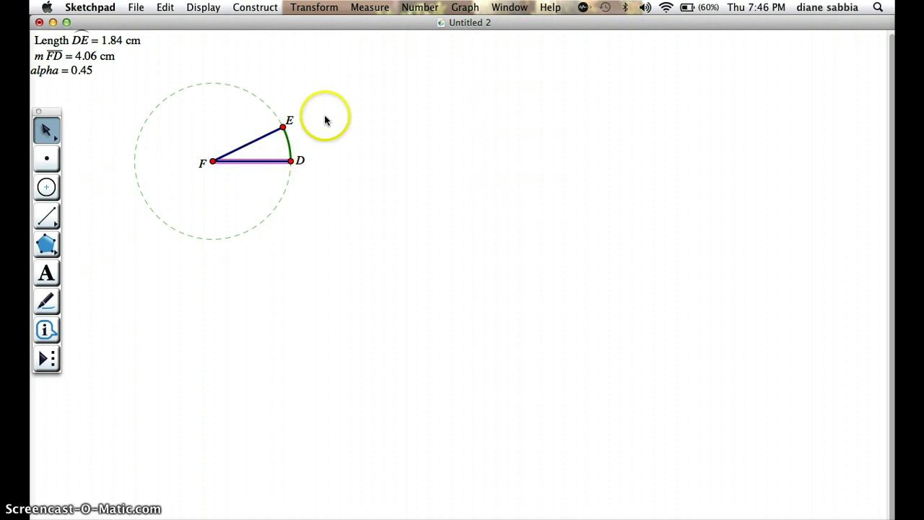
click(460, 8)
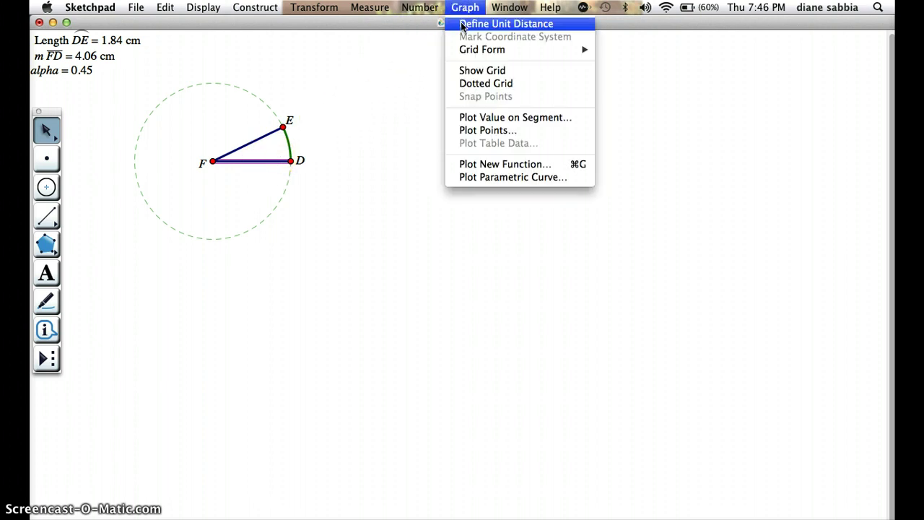
click(490, 24)
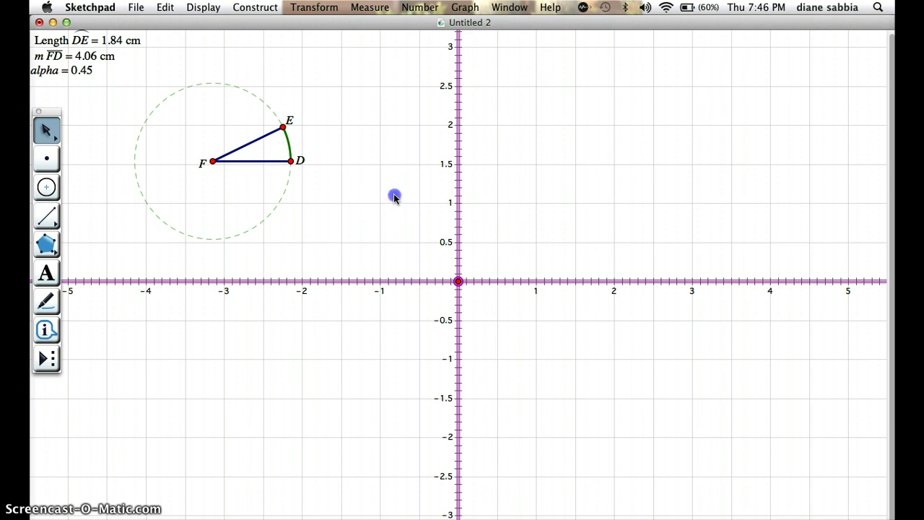
click(393, 197)
Move the circle's centre F onto the origin of the coordinate system
drag(292, 160, 461, 282)
click(217, 161)
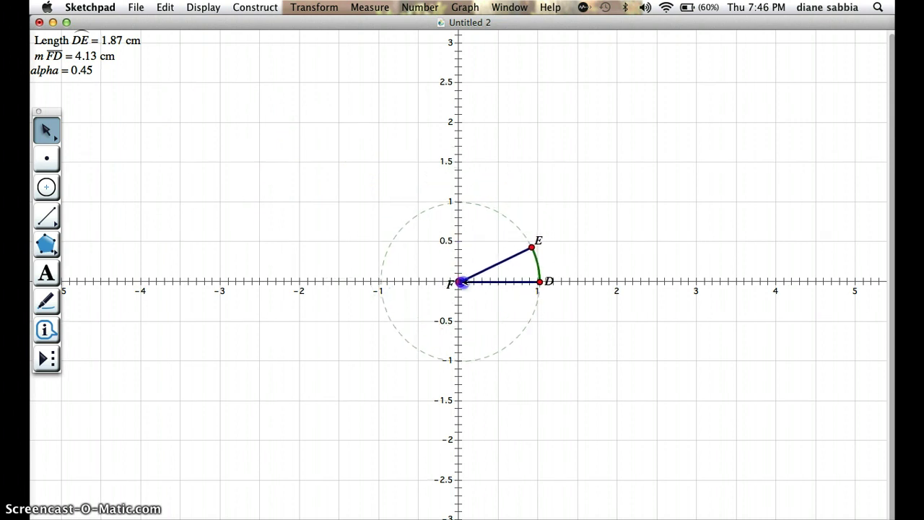
Adjust point D to sit at 1 on the x-axis, with the centre F at the origin, and clear the selection
click(540, 281)
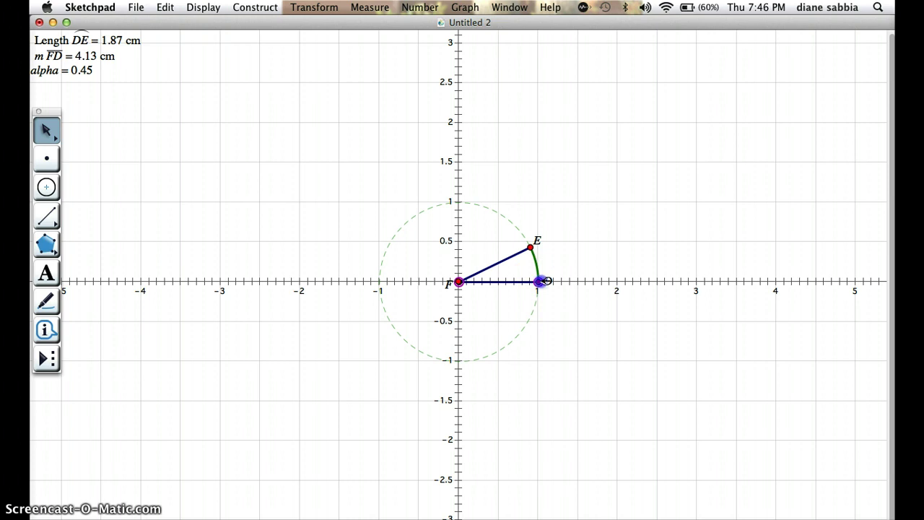
mouse_move(541, 280)
mouse_down()
mouse_move(598, 281)
mouse_move(540, 281)
mouse_up()
click(462, 282)
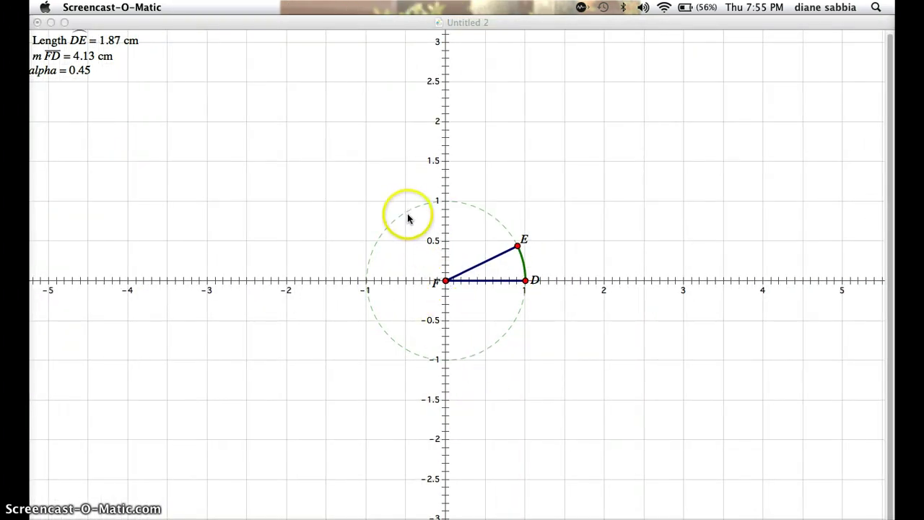
Move the whole circle off the origin so its centre F sits near (-2.9, 1.75), and clear the selection
click(405, 214)
mouse_move(406, 214)
mouse_down()
mouse_move(373, 202)
mouse_move(248, 120)
mouse_move(216, 88)
mouse_move(178, 71)
mouse_up()
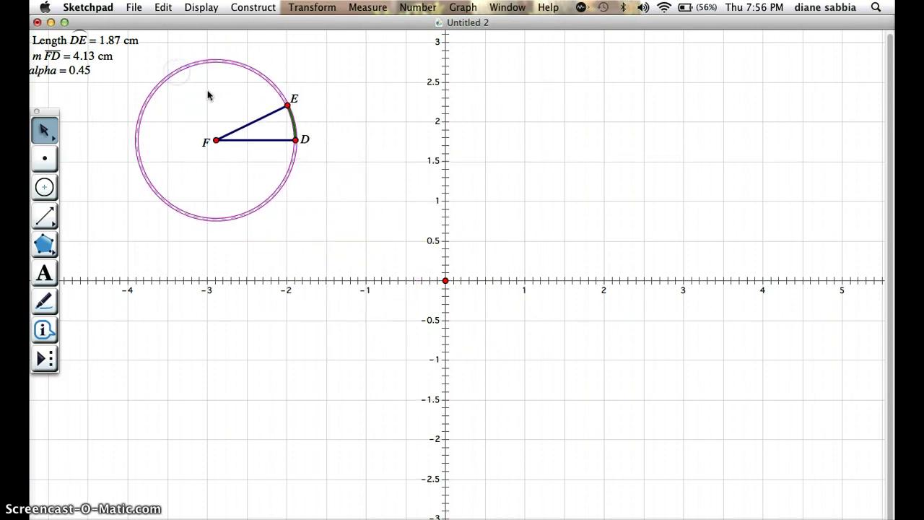
click(260, 128)
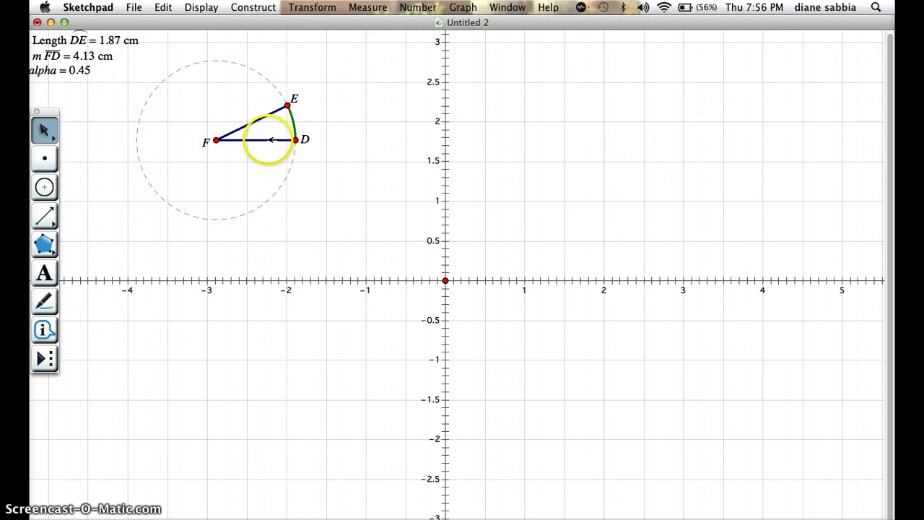
Construct a line perpendicular to segment FD through point D
click(269, 140)
click(296, 140)
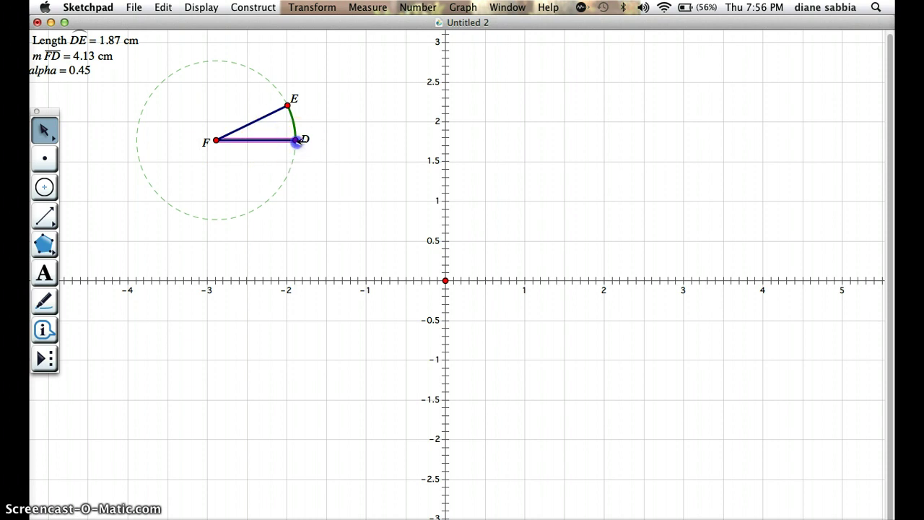
click(264, 8)
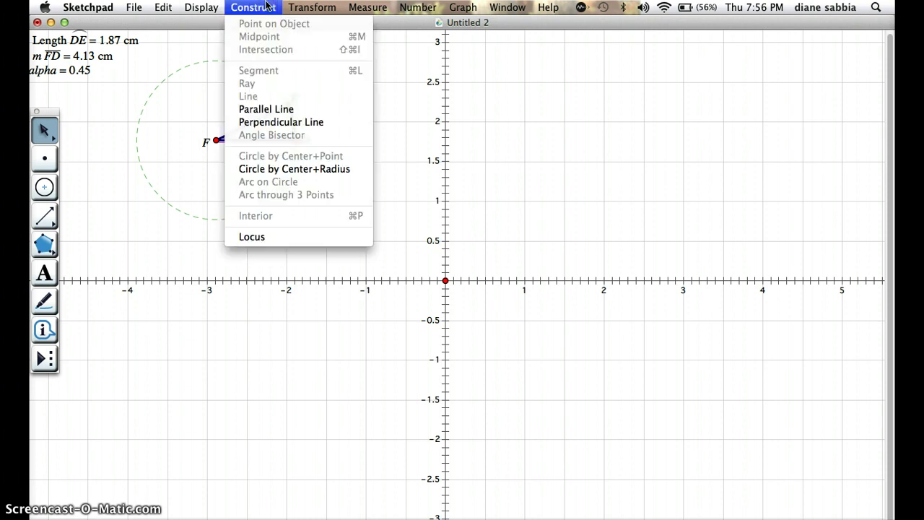
click(315, 122)
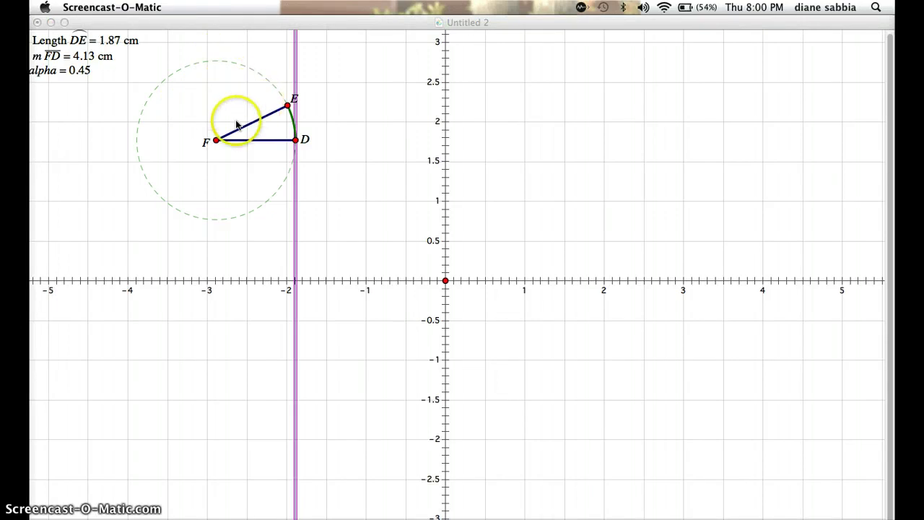
Draw a line through points F and E and give it the Medium line style
click(232, 125)
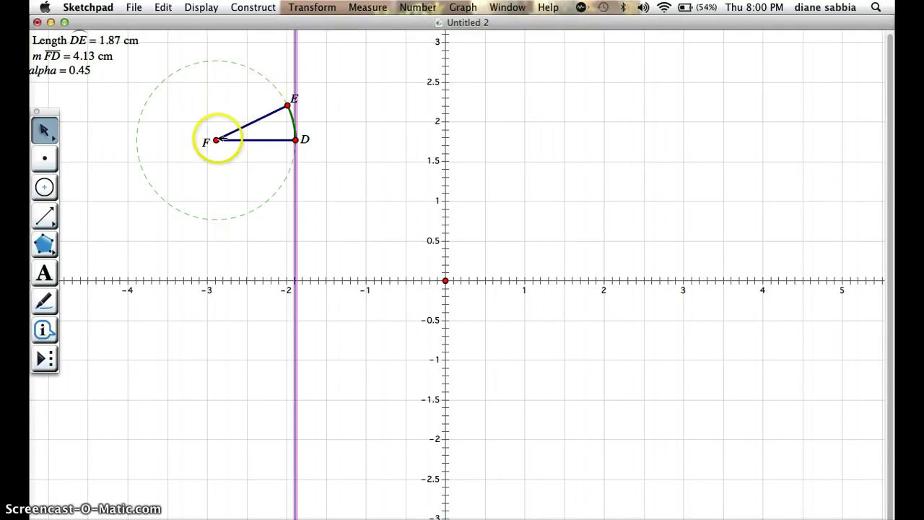
click(44, 219)
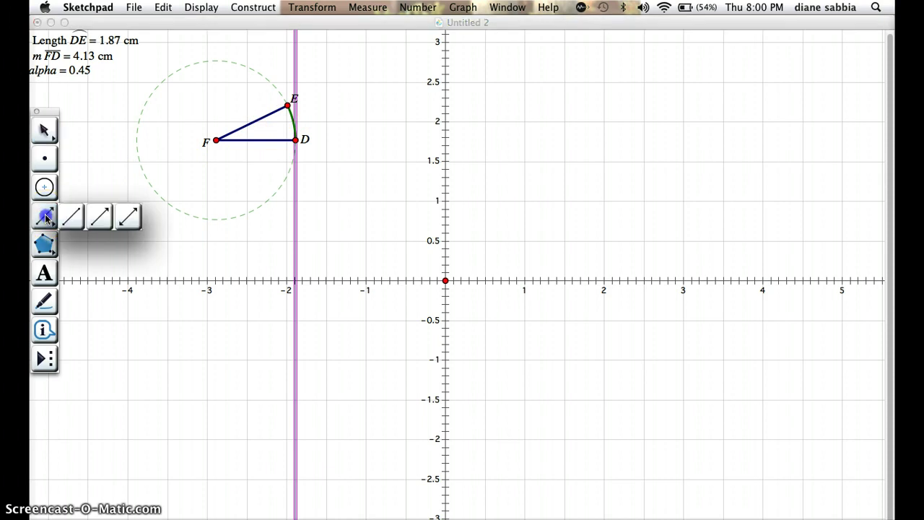
drag(45, 219, 130, 218)
drag(217, 139, 288, 106)
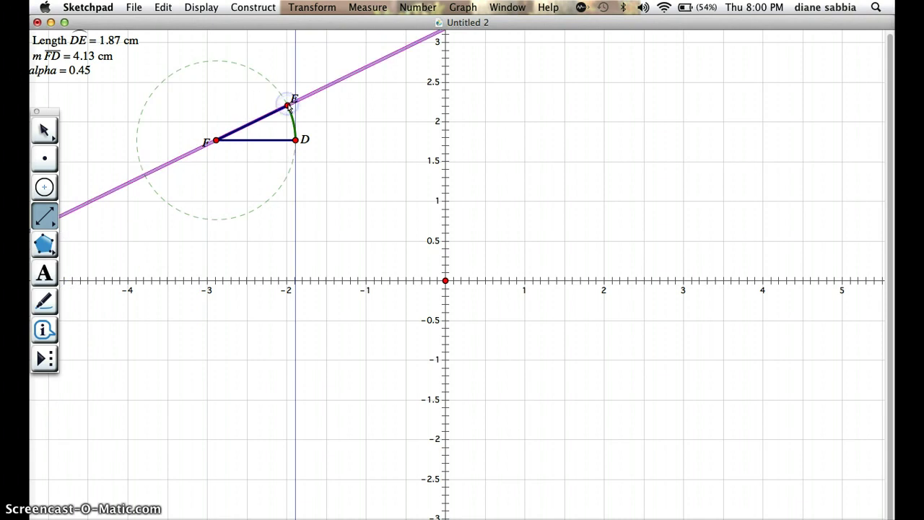
click(201, 7)
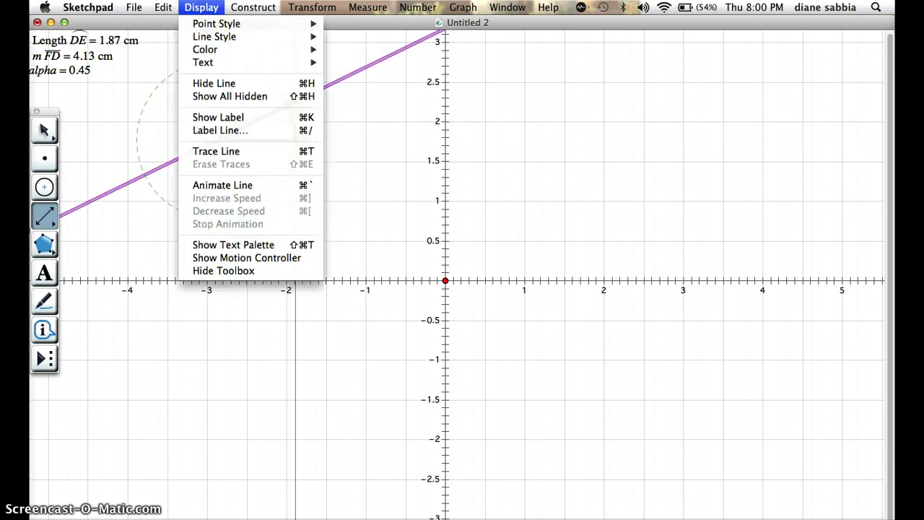
mouse_move(217, 36)
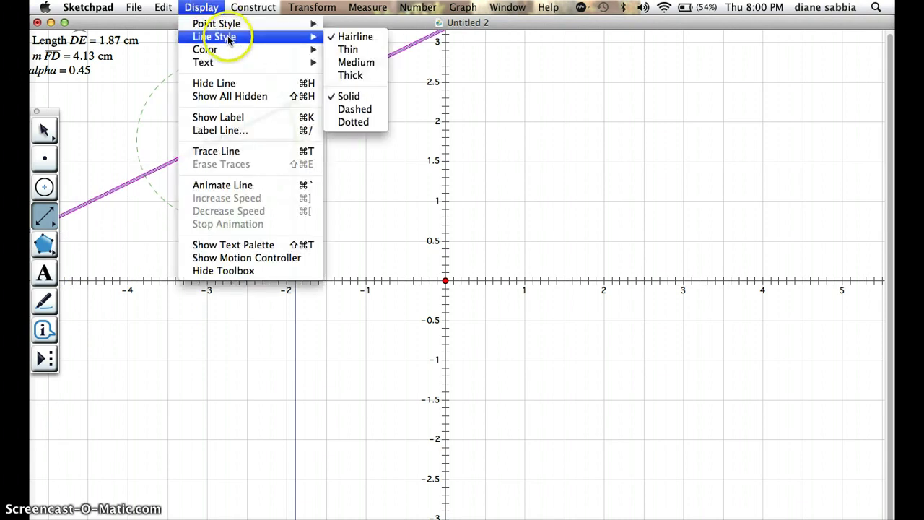
click(350, 62)
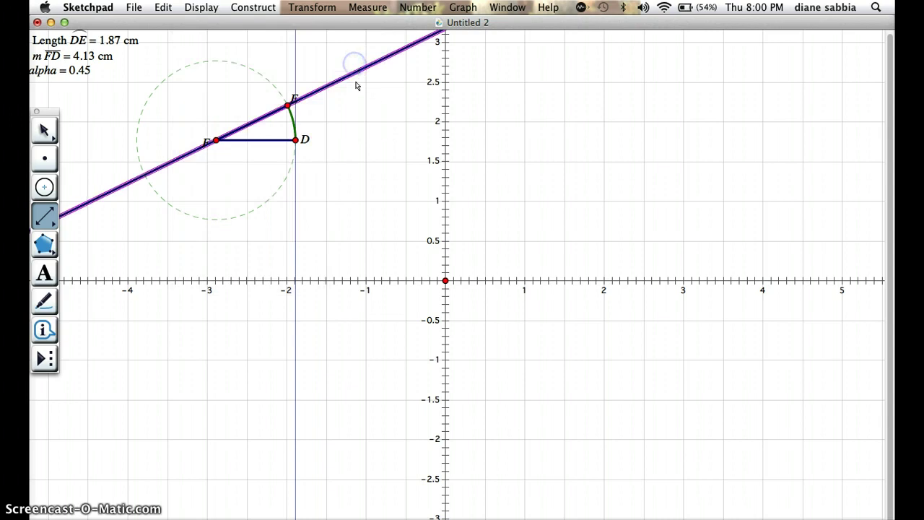
Set the perpendicular line through D to the Medium line style as well, and clear the selection
click(44, 130)
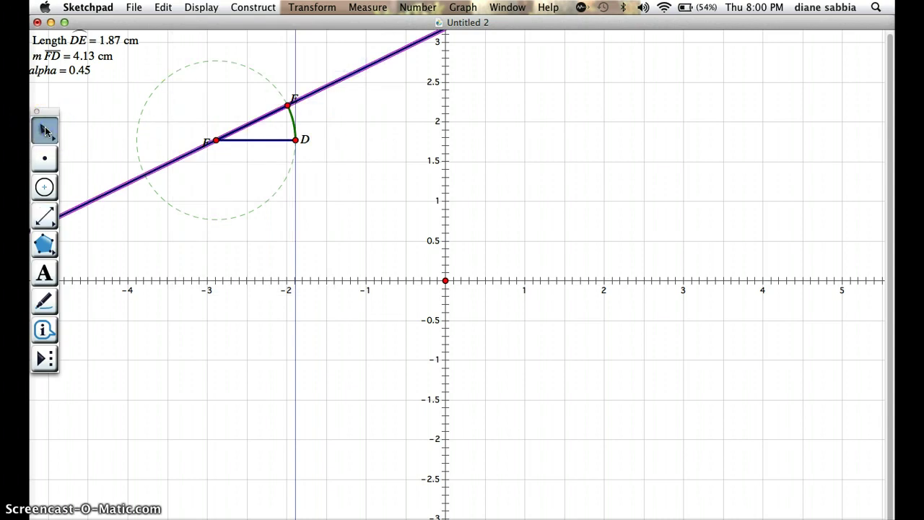
click(299, 78)
click(296, 75)
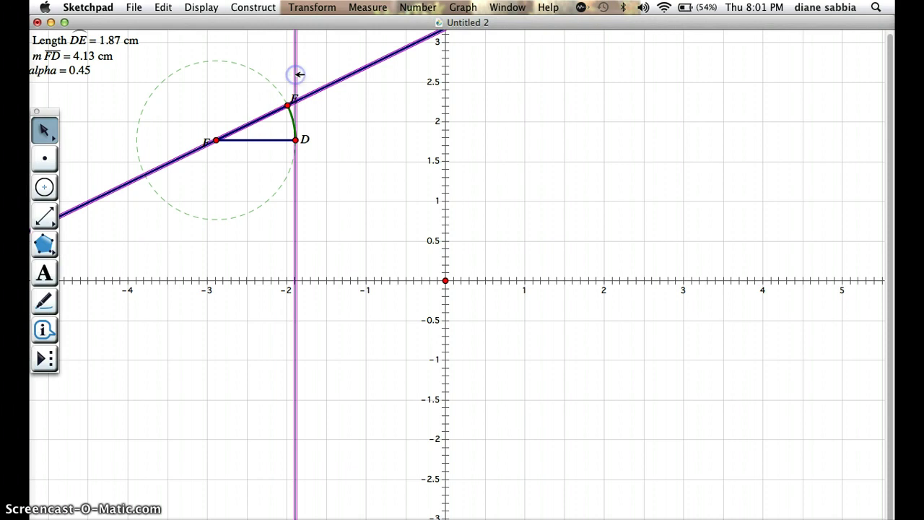
click(200, 7)
mouse_move(207, 36)
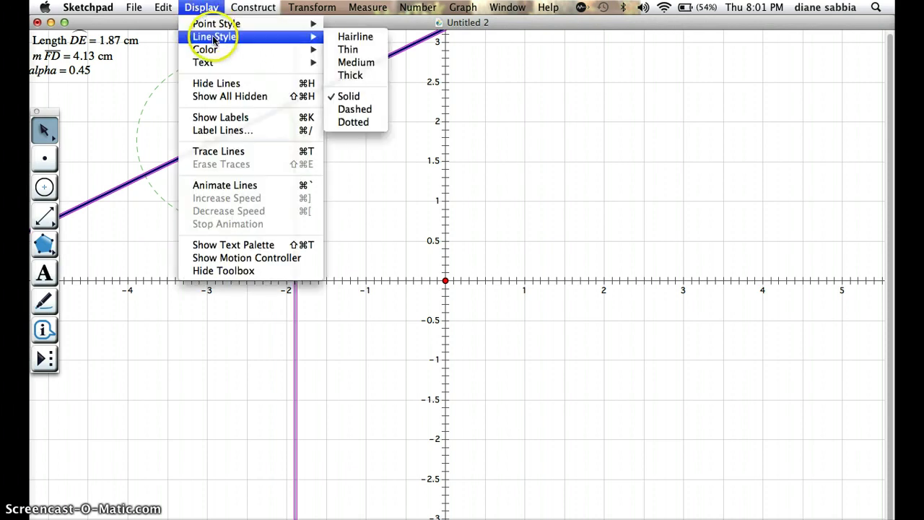
click(357, 65)
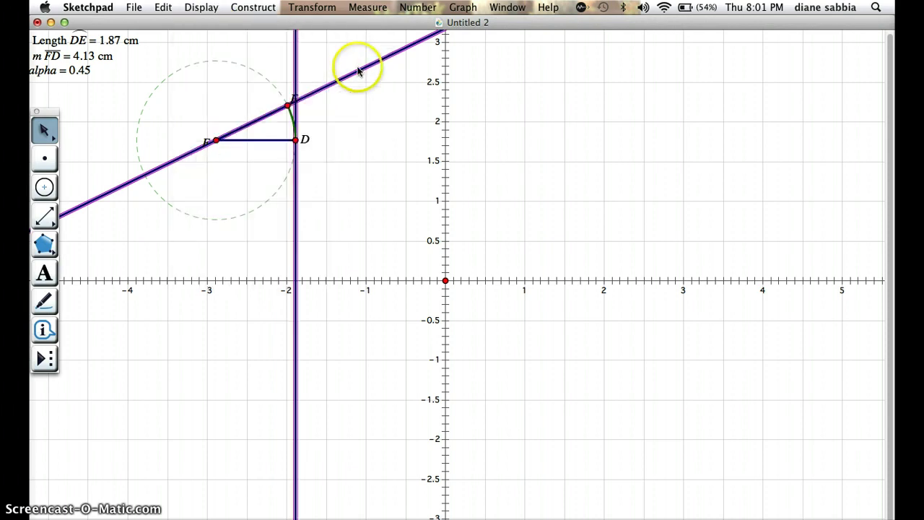
click(361, 110)
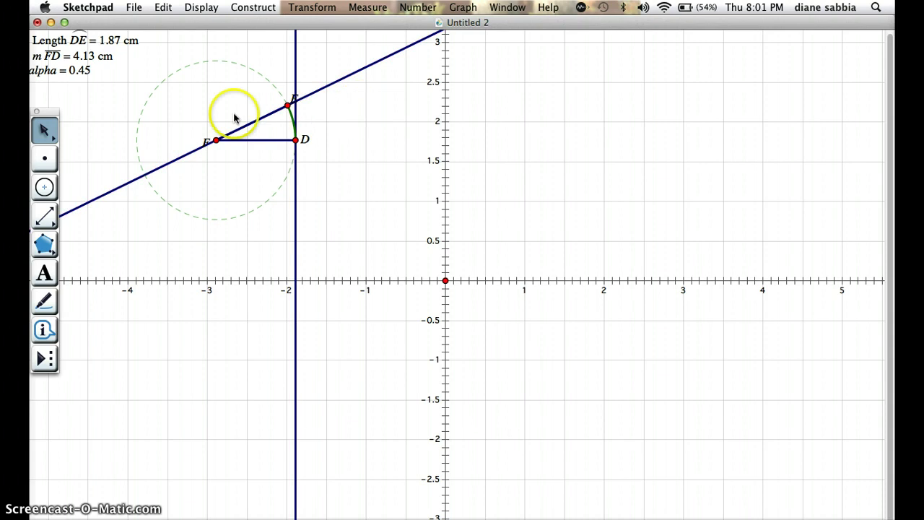
Reposition the labels of points F and E above the slanted line so they are clear of it
click(205, 143)
click(288, 101)
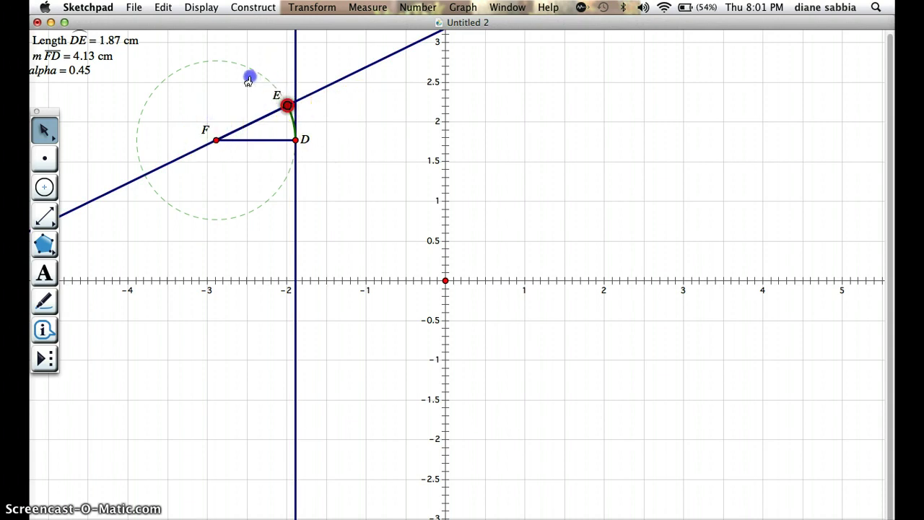
click(214, 146)
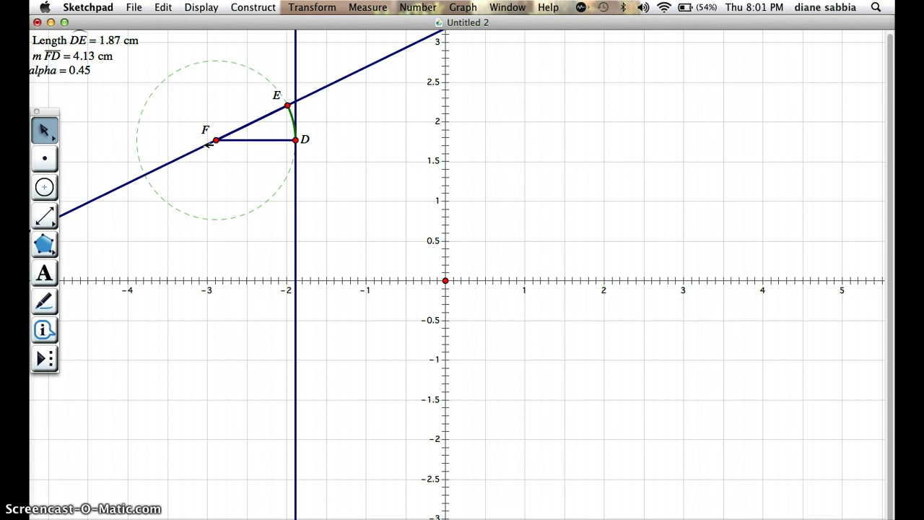
Construct the intersection point of line FE and the perpendicular through D, and clear the selection
click(186, 155)
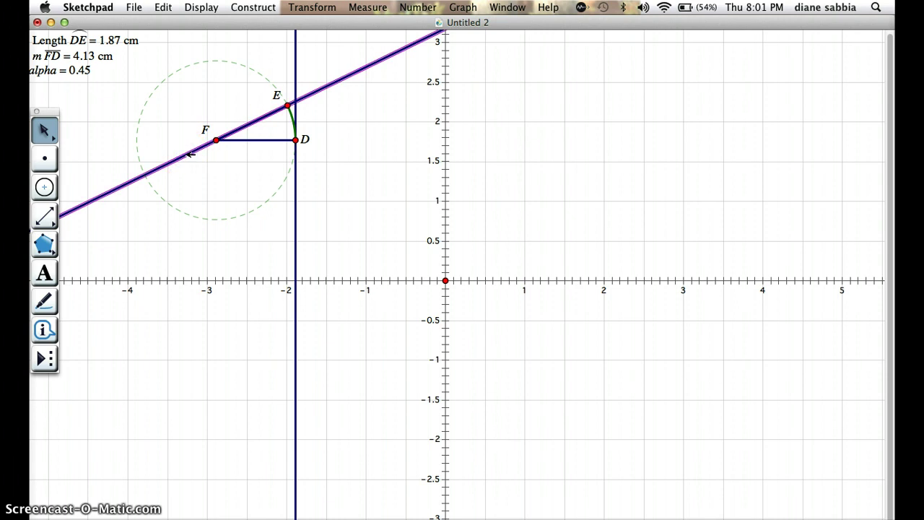
click(296, 83)
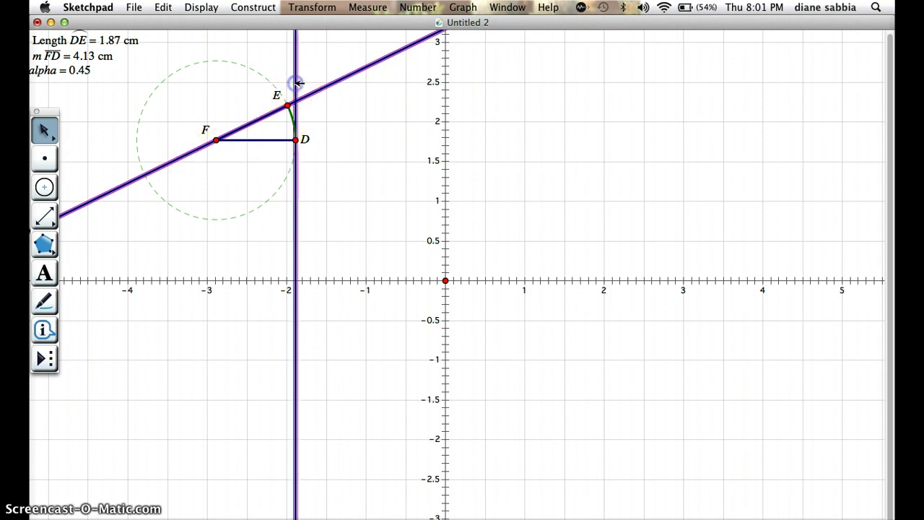
click(272, 9)
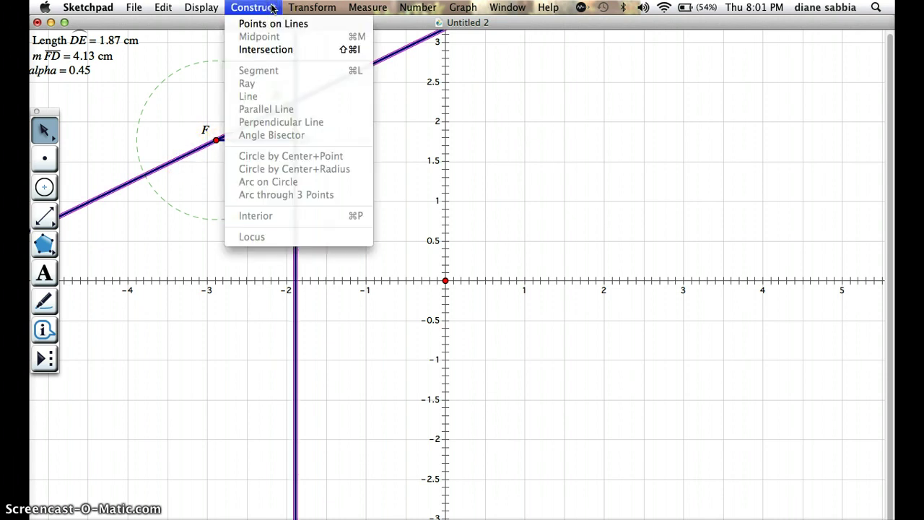
click(286, 49)
click(294, 100)
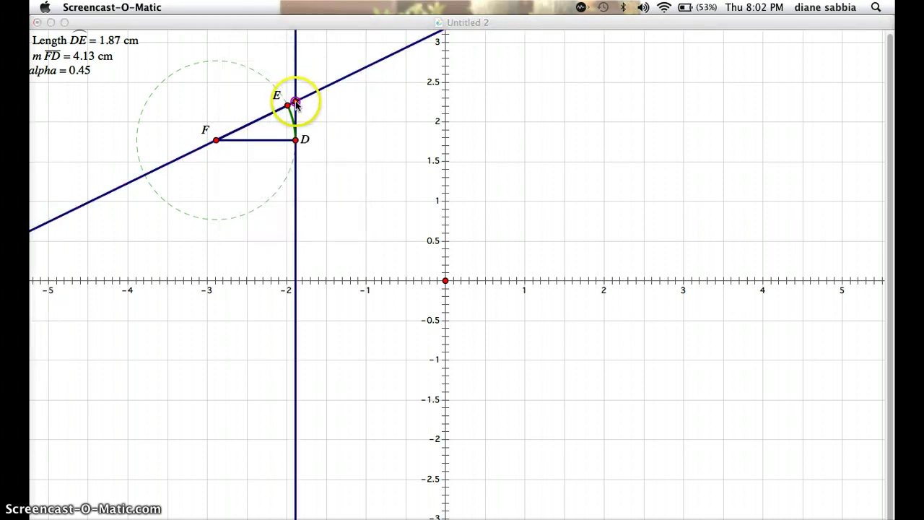
click(296, 102)
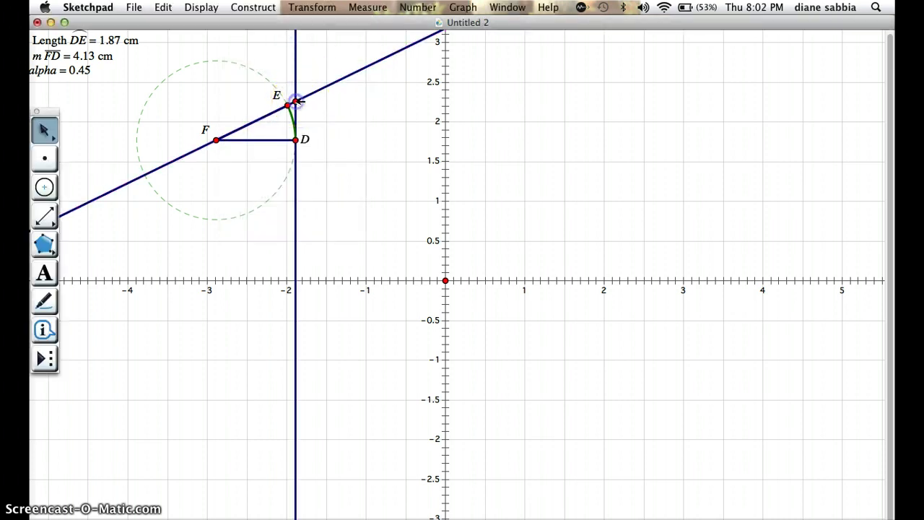
Show the label of the intersection point on the perpendicular line with the Text tool
click(232, 132)
click(44, 273)
click(215, 166)
click(295, 101)
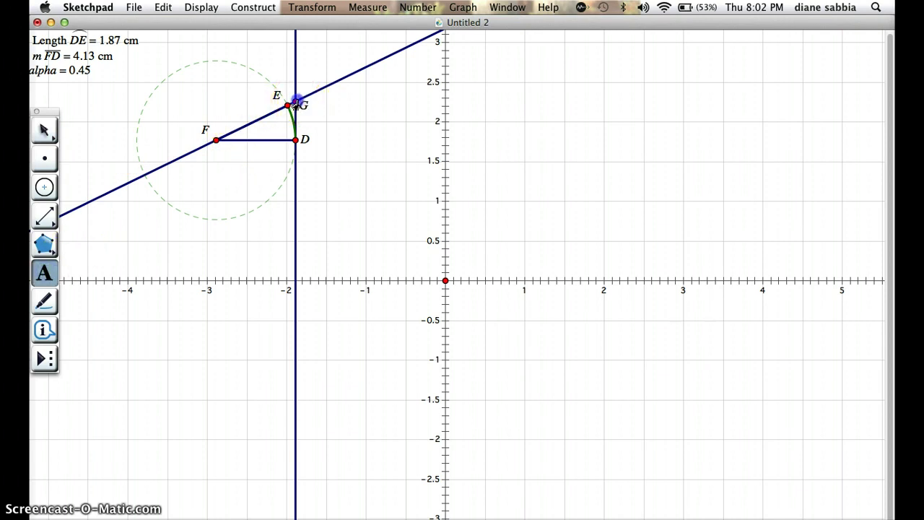
Move point E around the circle into the third quadrant, to an alpha of about 3.67, and clear the selection
click(43, 130)
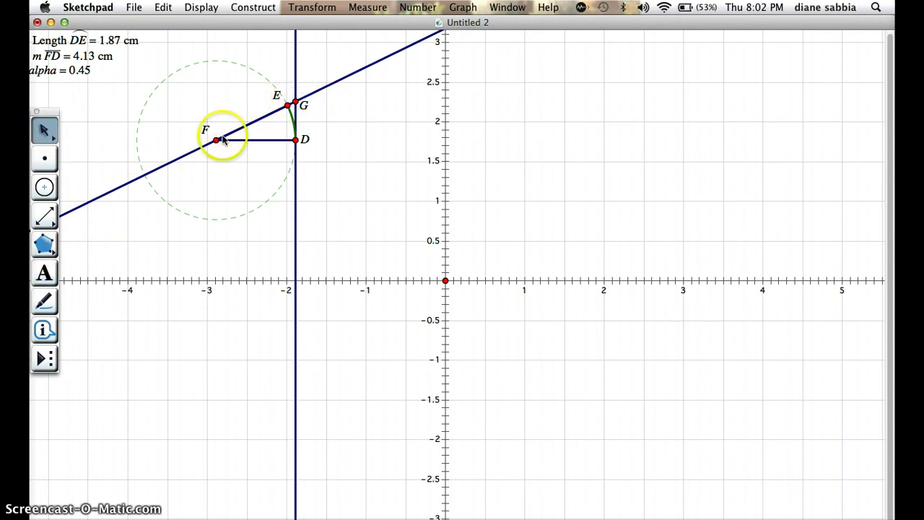
click(288, 106)
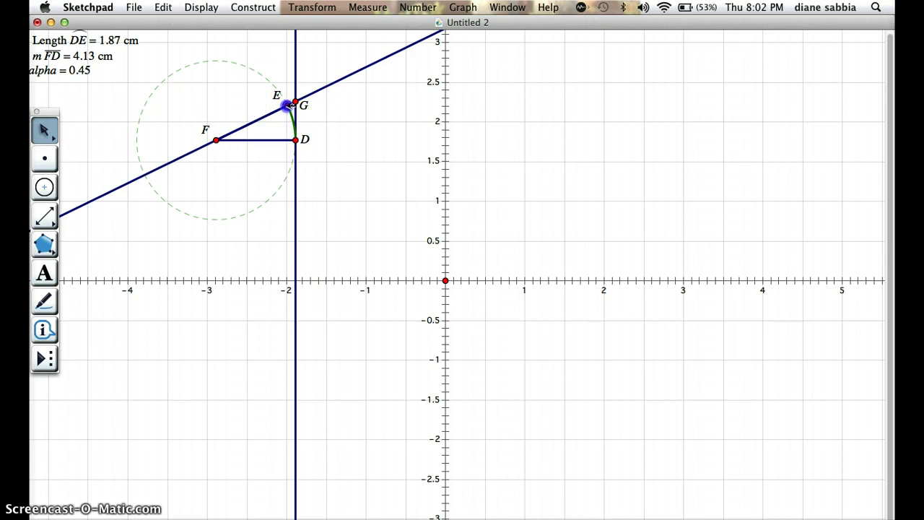
drag(288, 106, 203, 148)
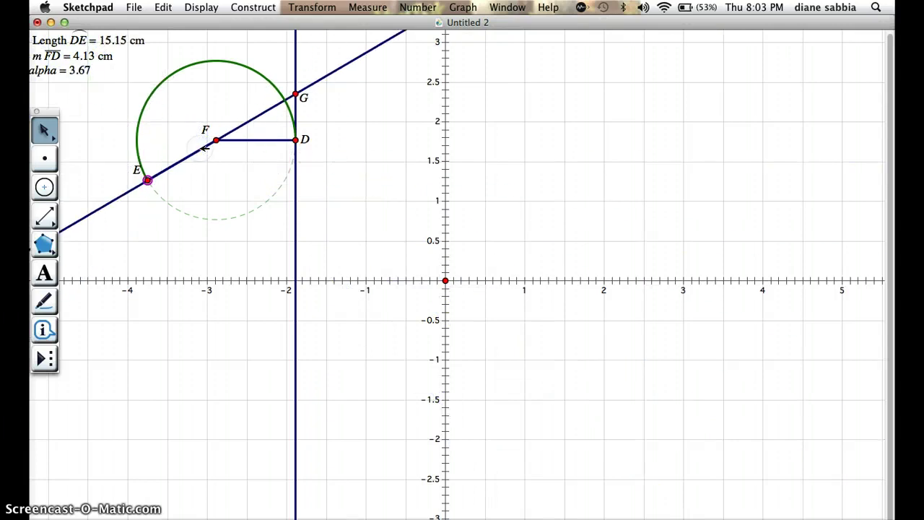
click(323, 169)
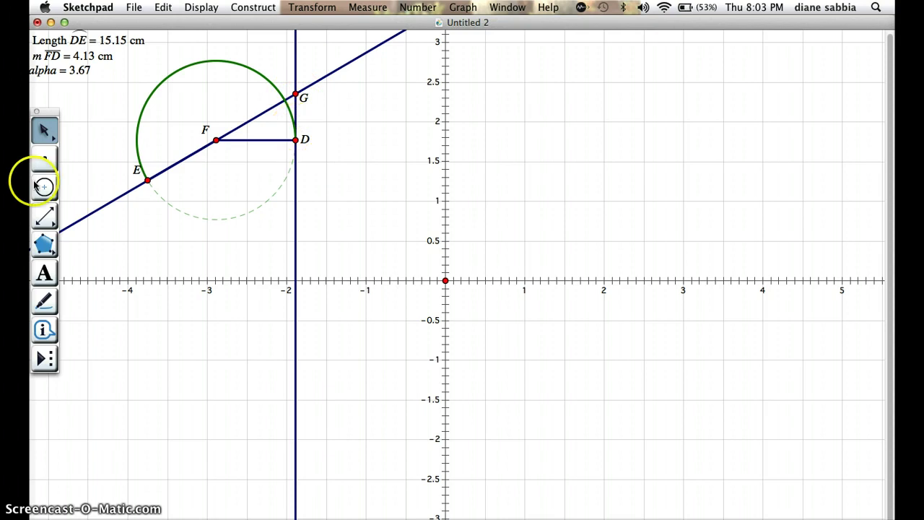
Draw a segment from G to D along the perpendicular line
drag(44, 216, 73, 214)
click(296, 94)
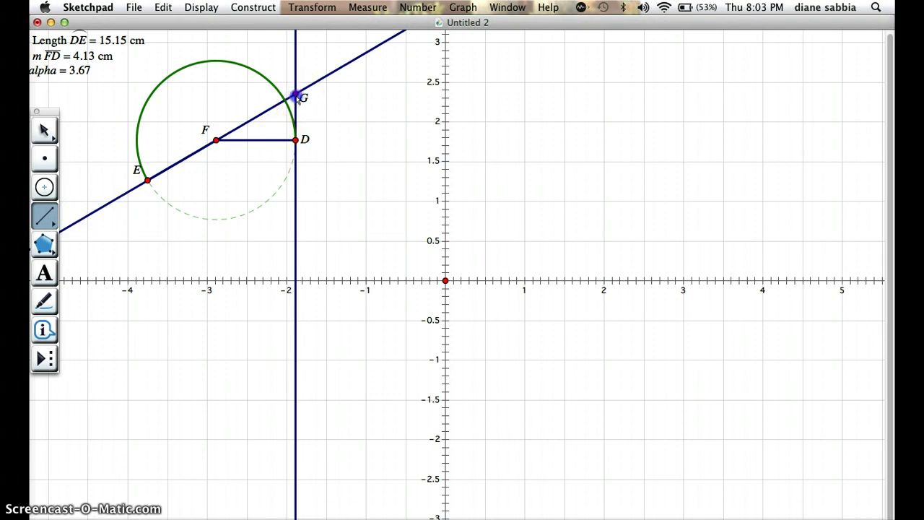
click(295, 140)
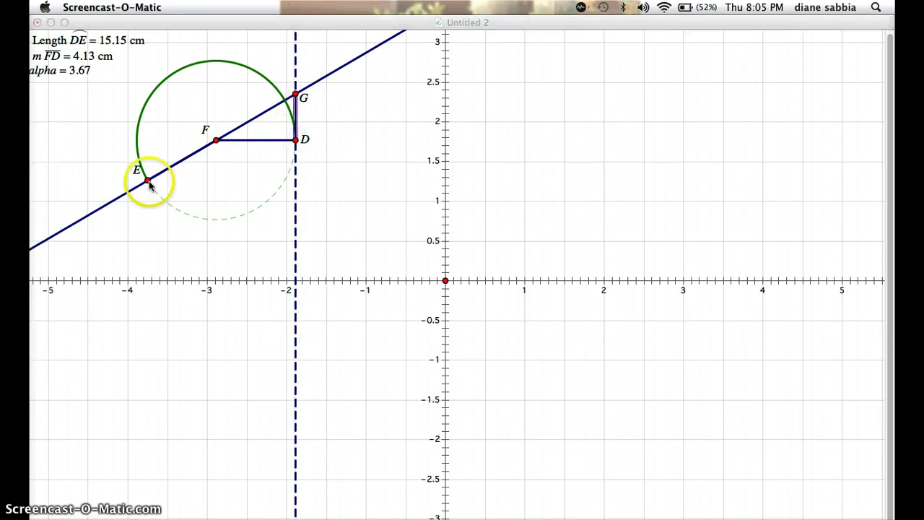
Move point E back into the first quadrant, to an alpha of about 0.82, and clear the selection
click(148, 182)
click(44, 130)
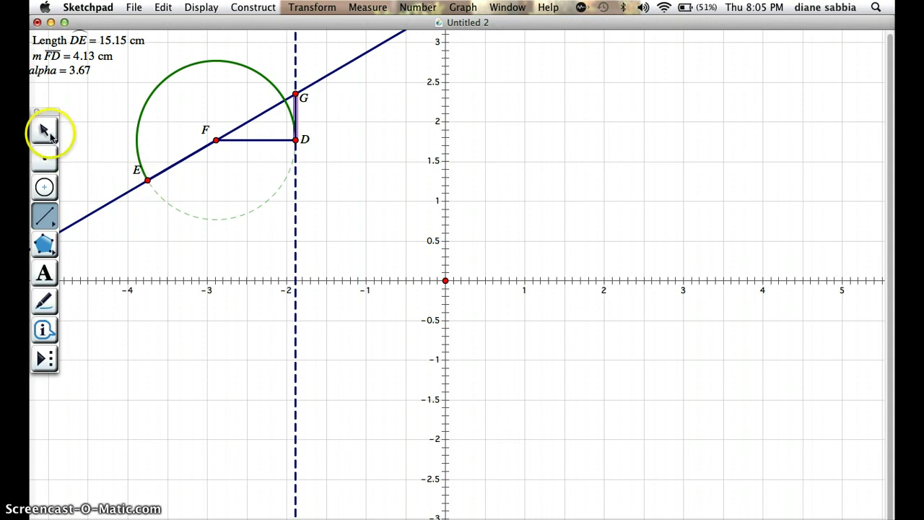
click(146, 180)
drag(148, 180, 241, 120)
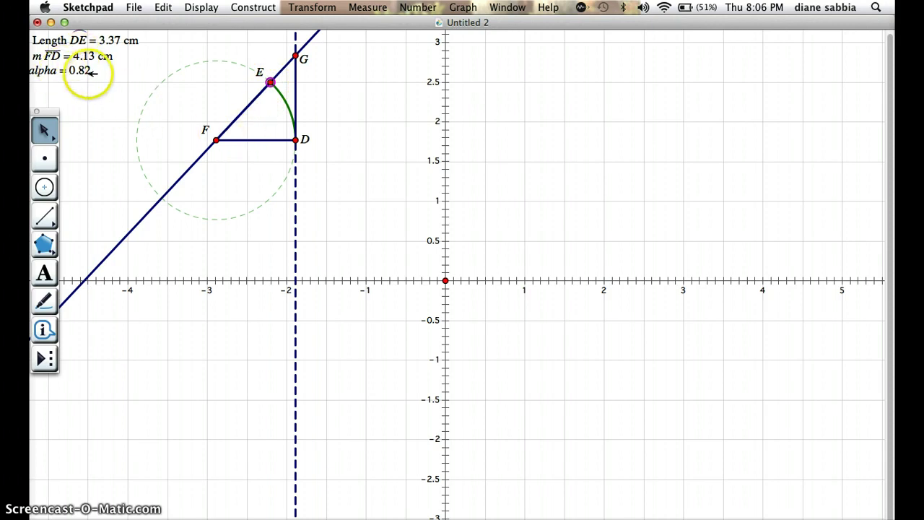
click(304, 96)
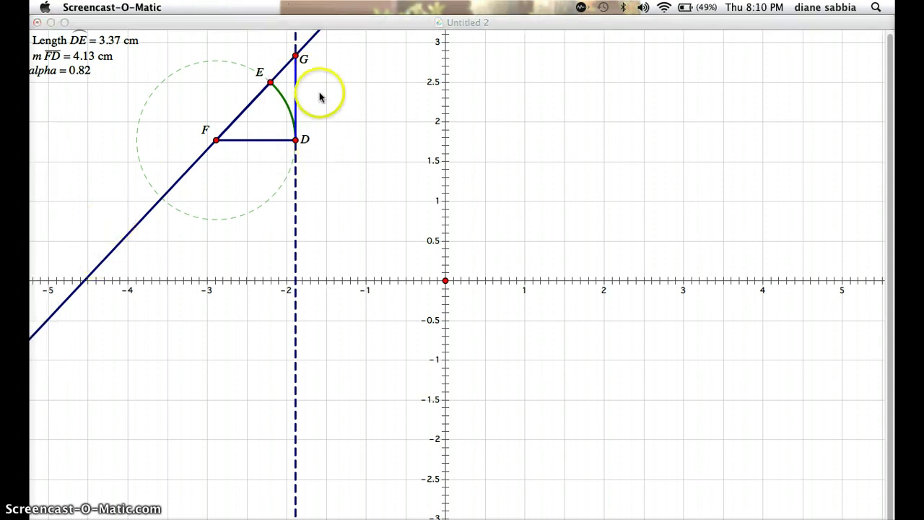
Change the color of segment GD to bright green
click(320, 95)
click(296, 83)
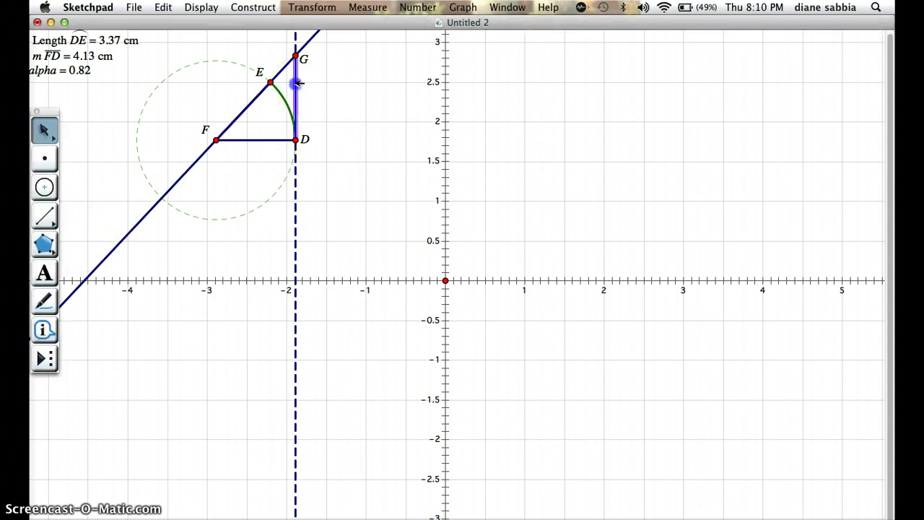
click(201, 8)
mouse_move(229, 49)
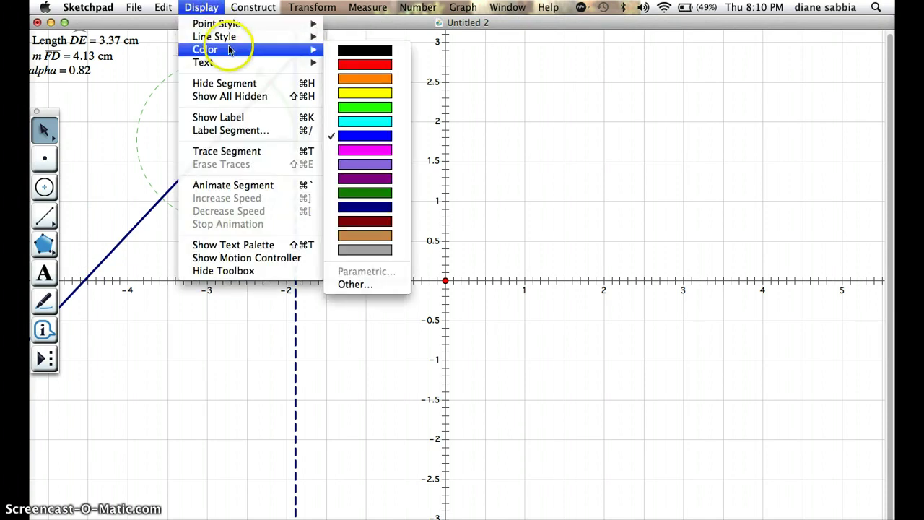
click(375, 108)
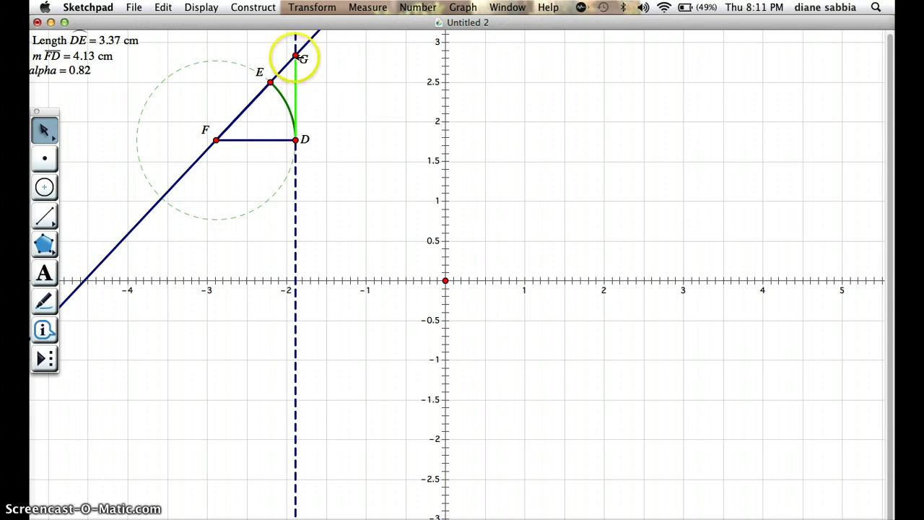
Move point E slightly along the circle to an alpha of about 0.86 and clear the selection
mouse_move(269, 83)
mouse_down()
mouse_move(262, 79)
mouse_move(274, 89)
mouse_move(255, 74)
mouse_move(281, 98)
mouse_move(240, 84)
mouse_move(255, 94)
mouse_up()
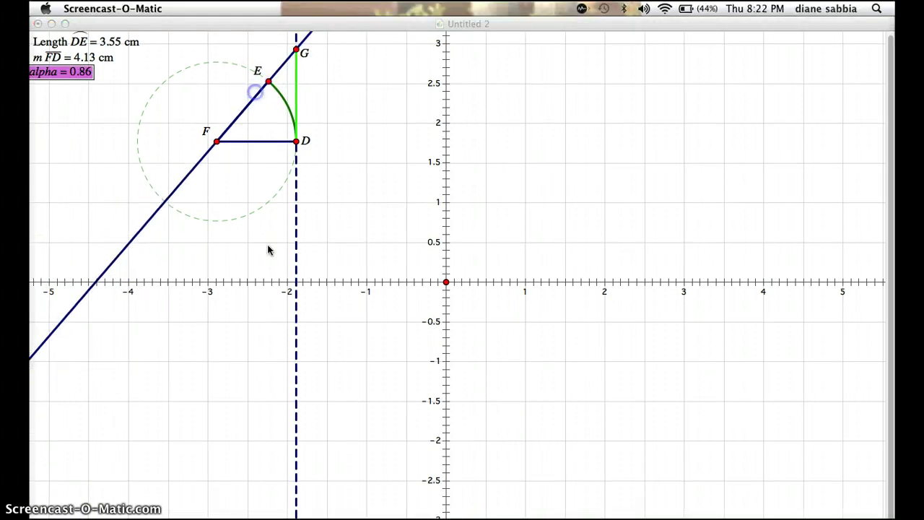
click(267, 249)
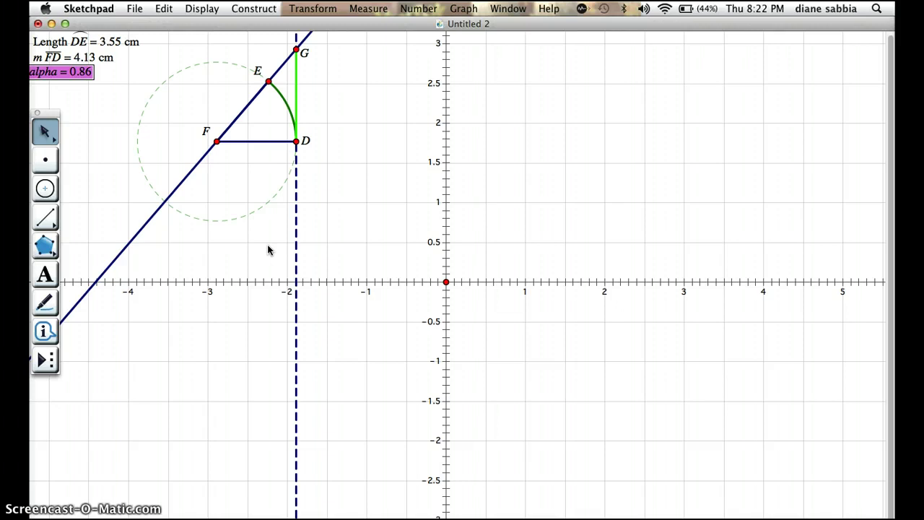
drag(266, 84, 288, 102)
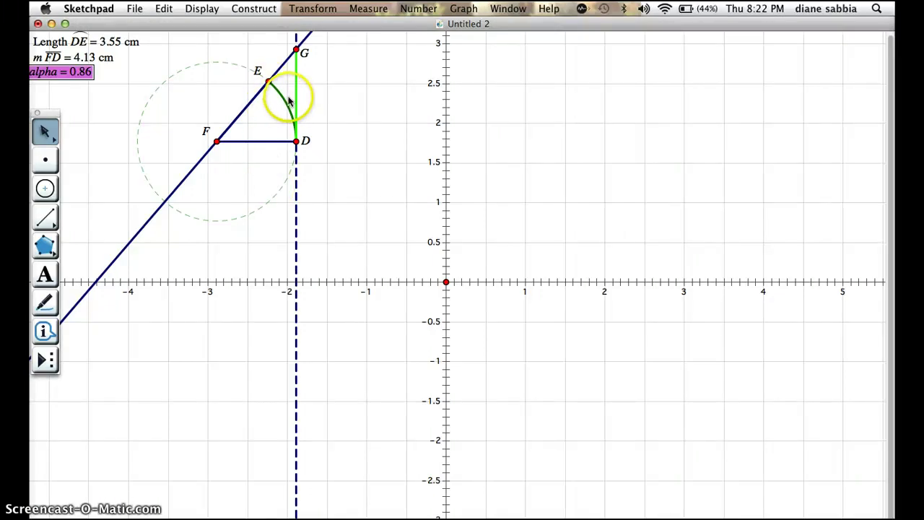
click(318, 104)
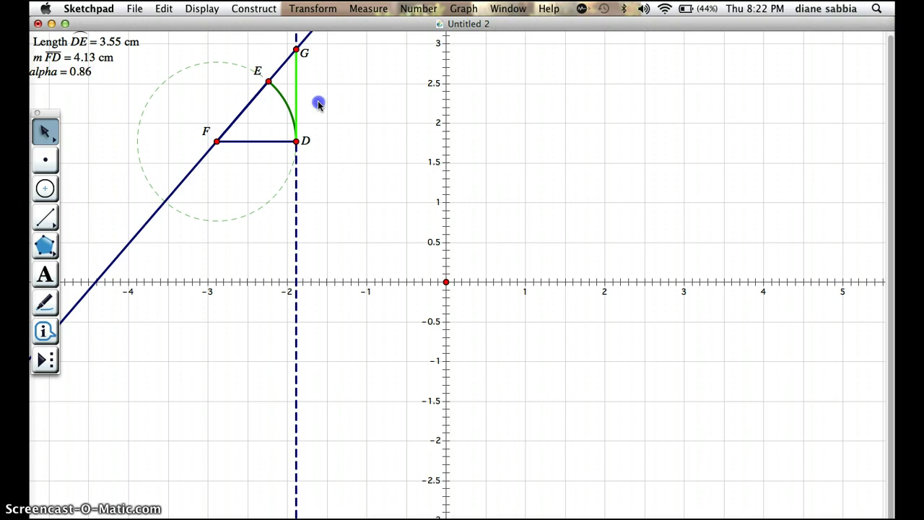
Plot a point at rectangular coordinates (1, 0) on the grid
click(464, 9)
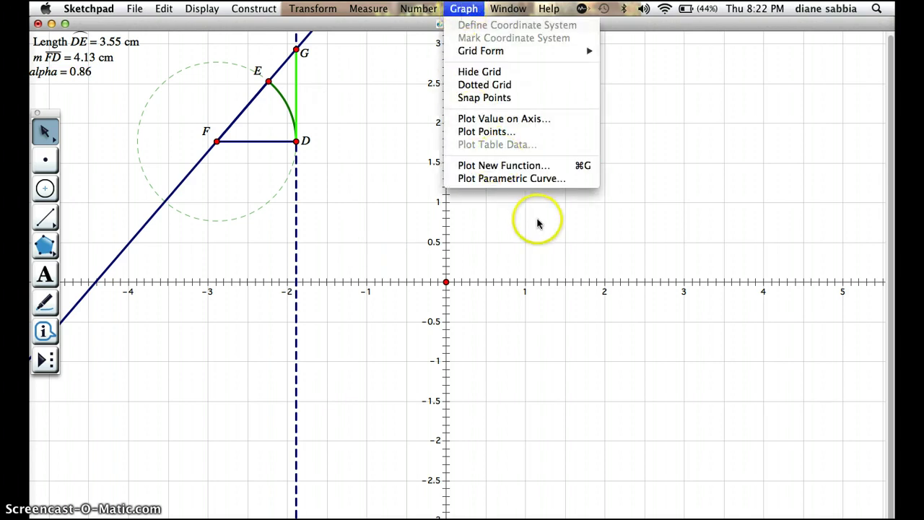
click(509, 132)
text(1)
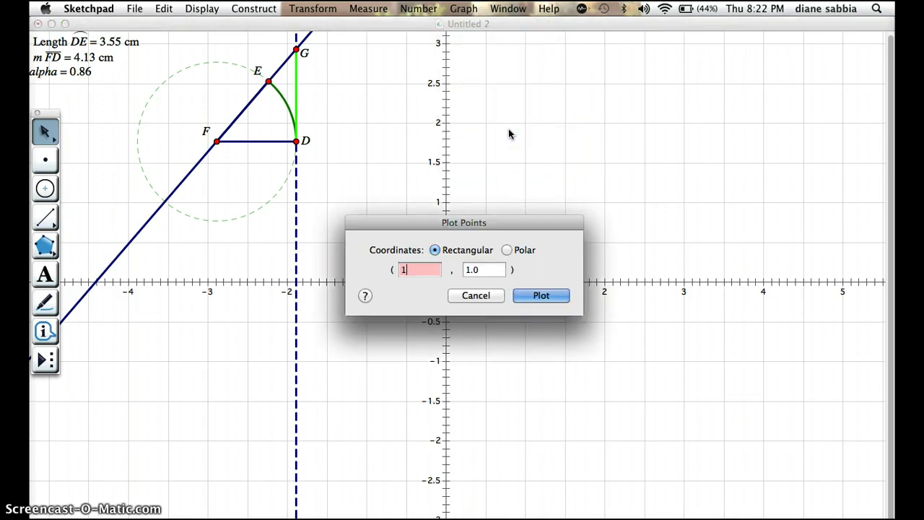
key(Tab)
text(0)
key(Return)
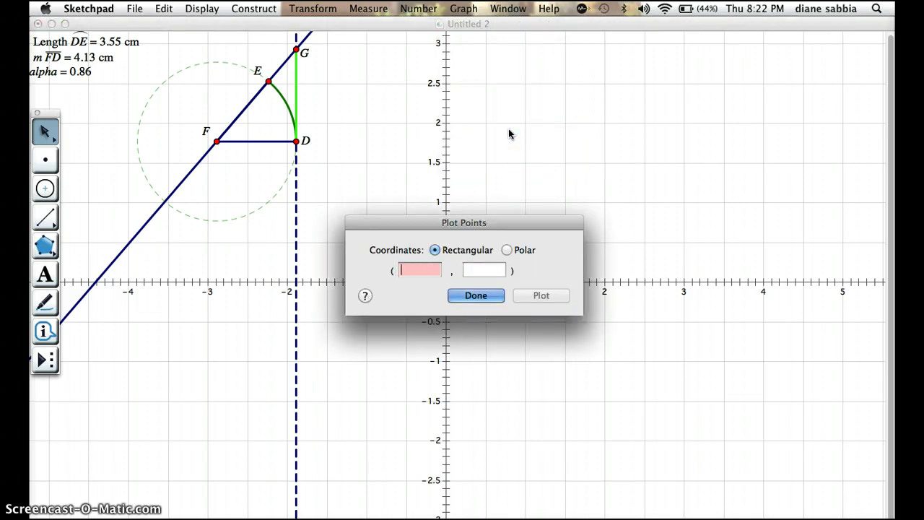
click(478, 295)
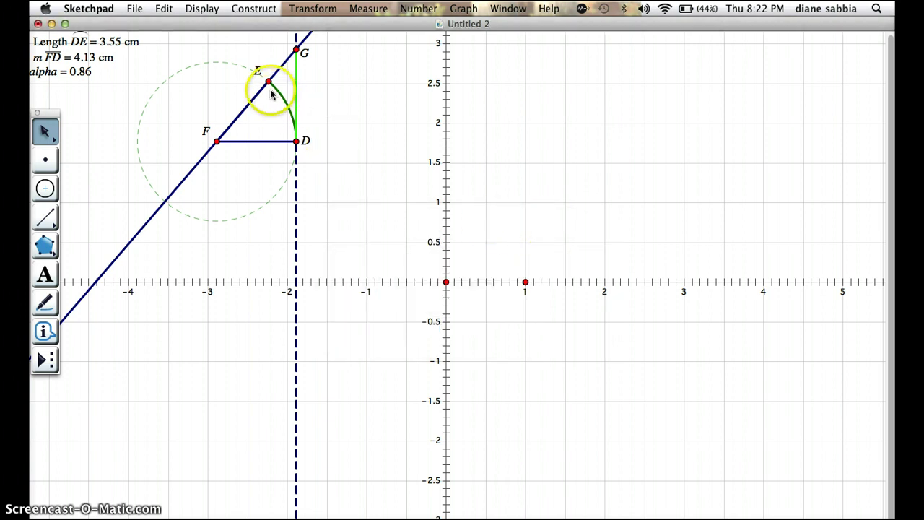
Mark alpha as the scale factor and dilate the point (1, 0) by that ratio about the origin
right_click(77, 73)
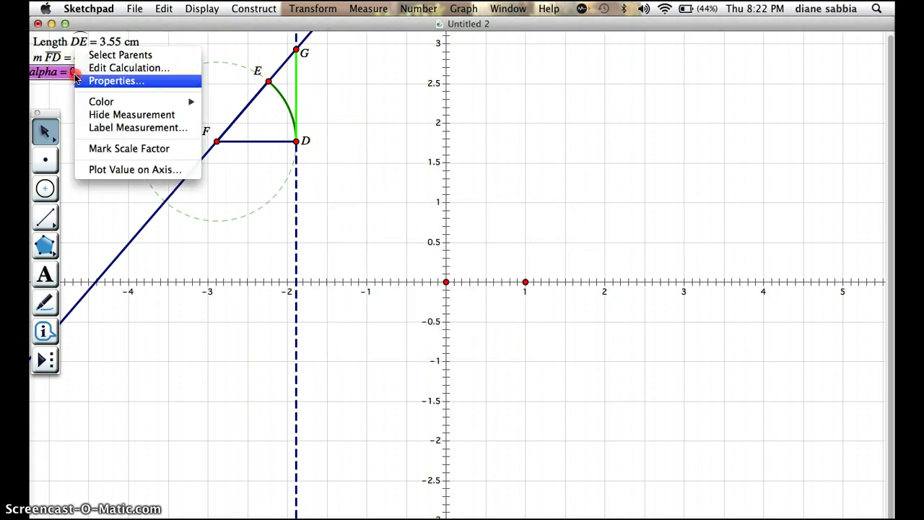
click(134, 148)
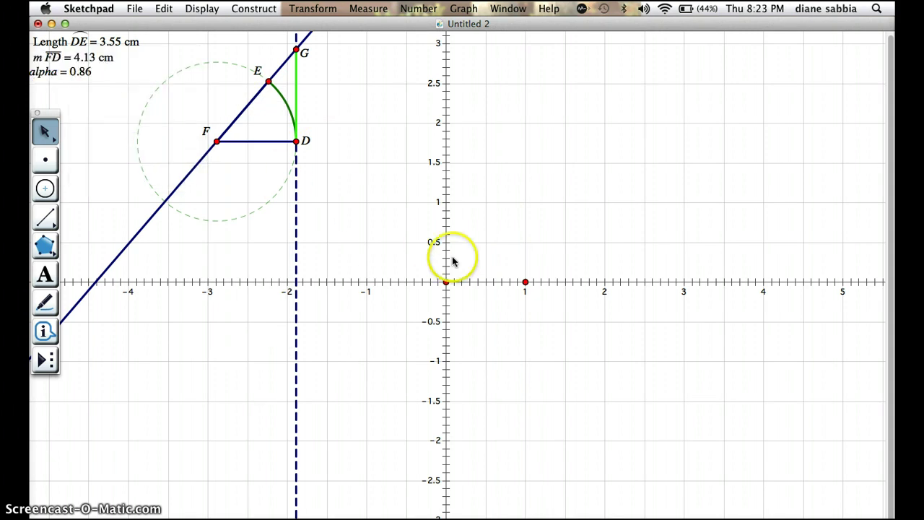
click(525, 282)
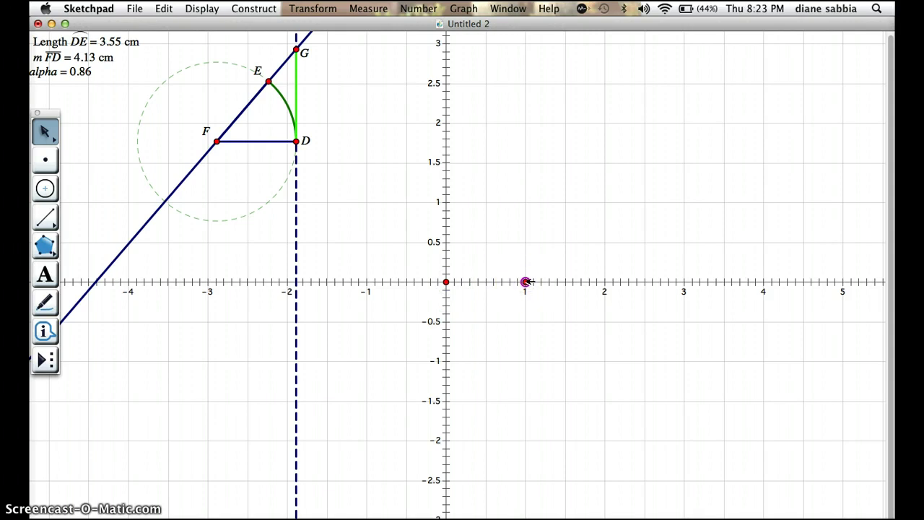
click(331, 10)
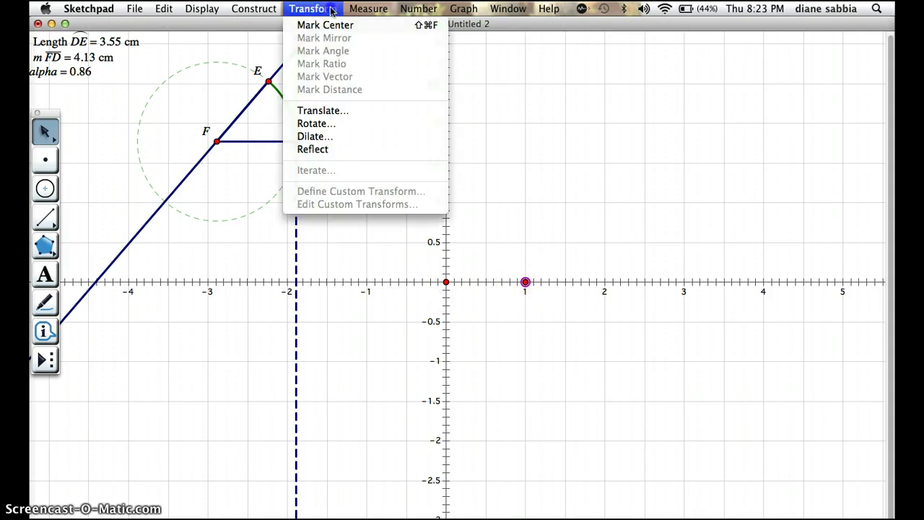
click(342, 136)
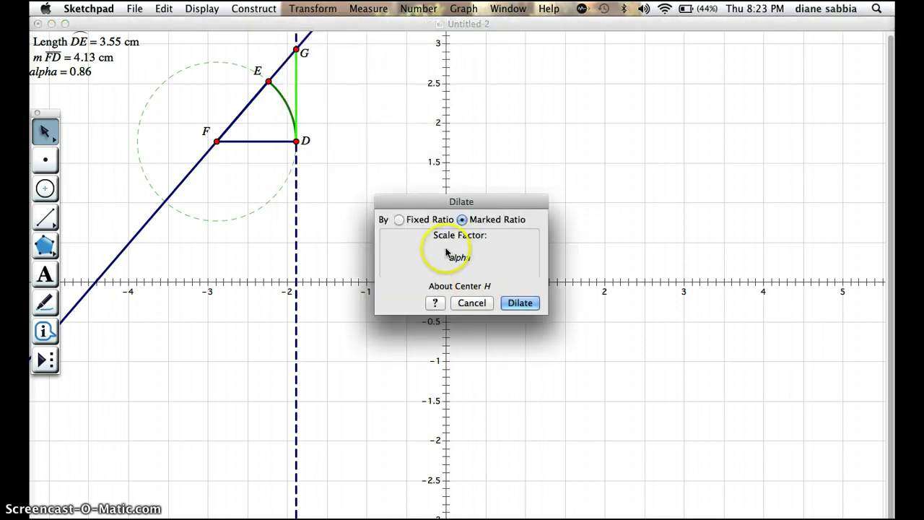
click(526, 303)
click(275, 108)
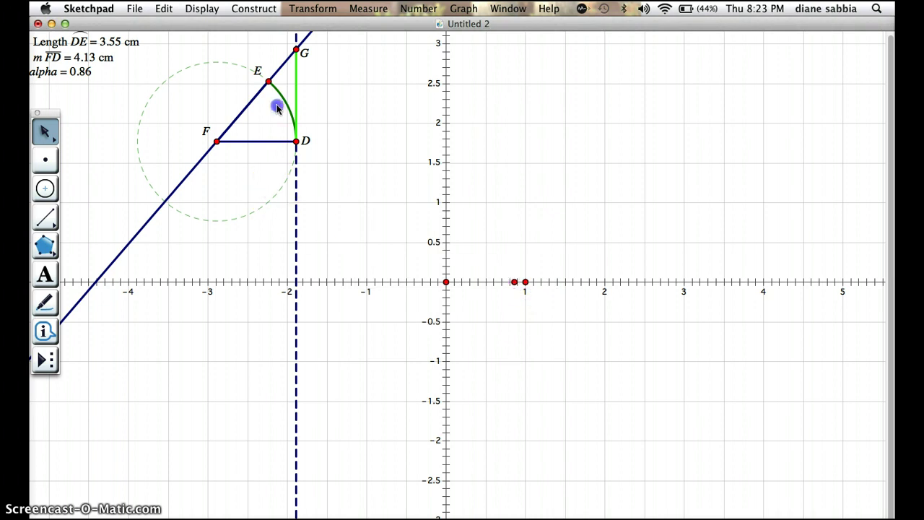
Move point E along the circle within the first quadrant to an alpha of about 1.40
drag(268, 81, 220, 127)
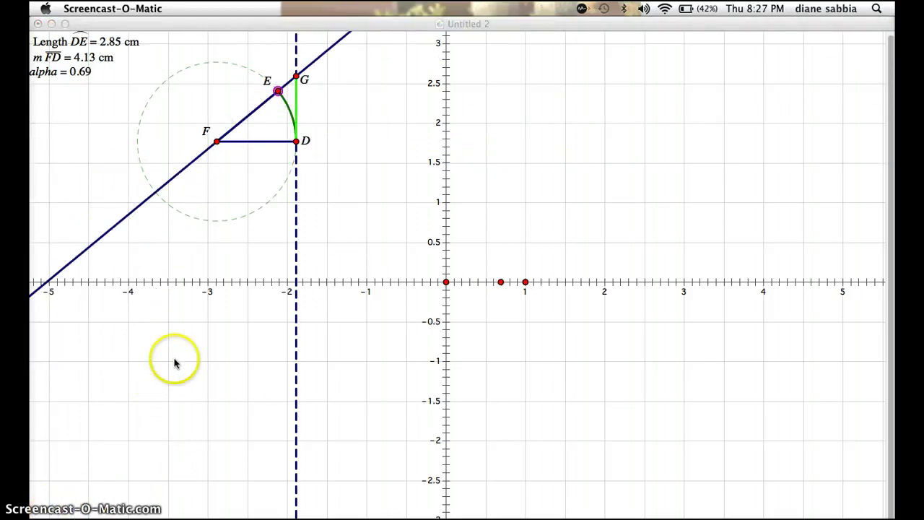
click(252, 253)
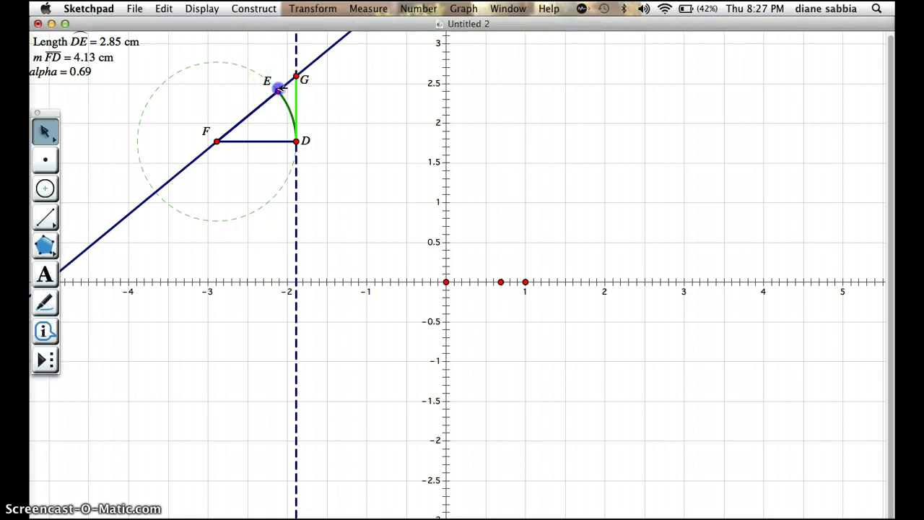
drag(279, 88, 223, 95)
Clear the selection and hide the plotted point at (1, 0)
click(555, 281)
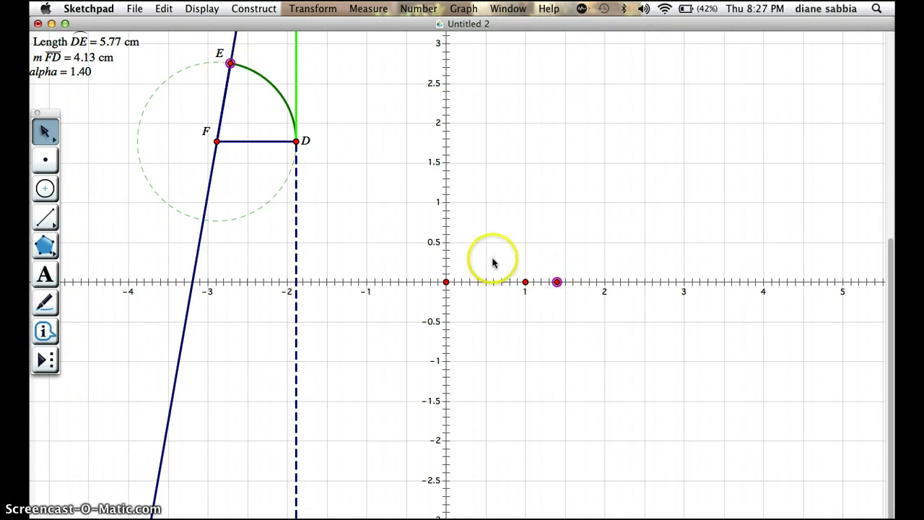
click(534, 243)
click(526, 282)
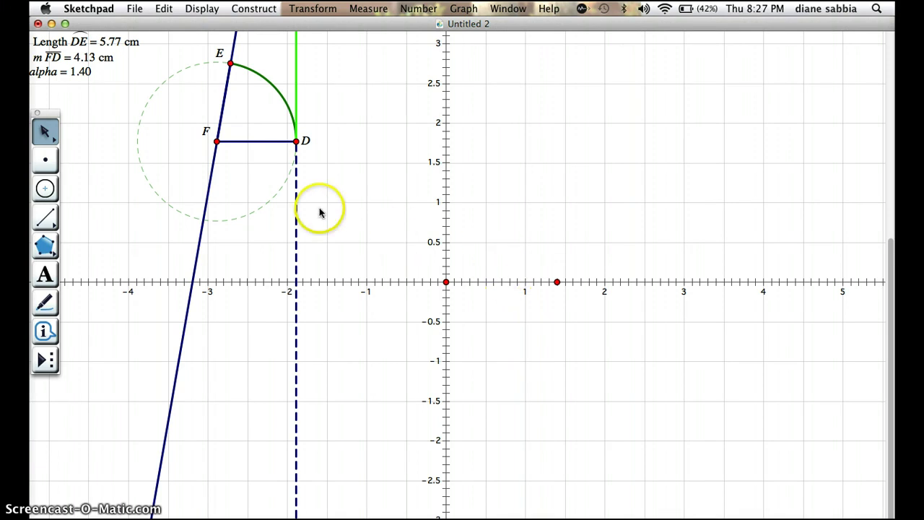
Construct a segment from the origin to the dilated point on the x-axis and color it dark green
click(446, 281)
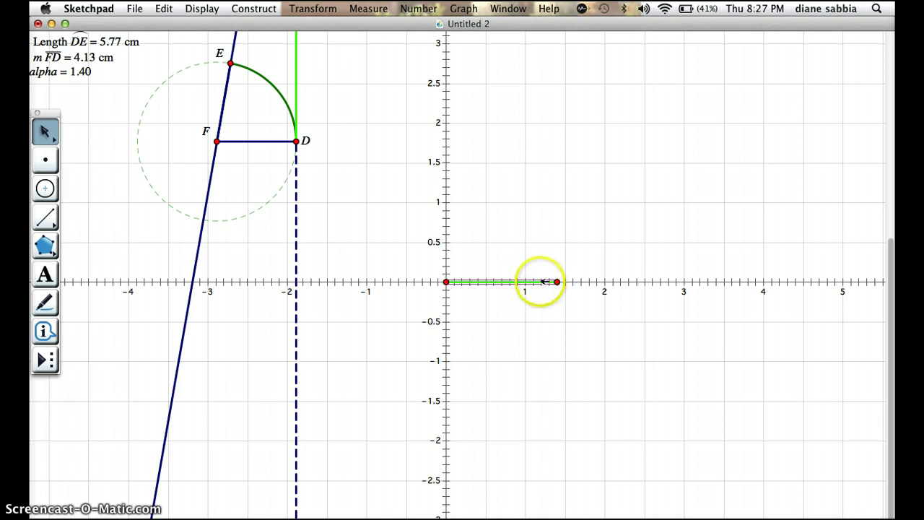
right_click(541, 283)
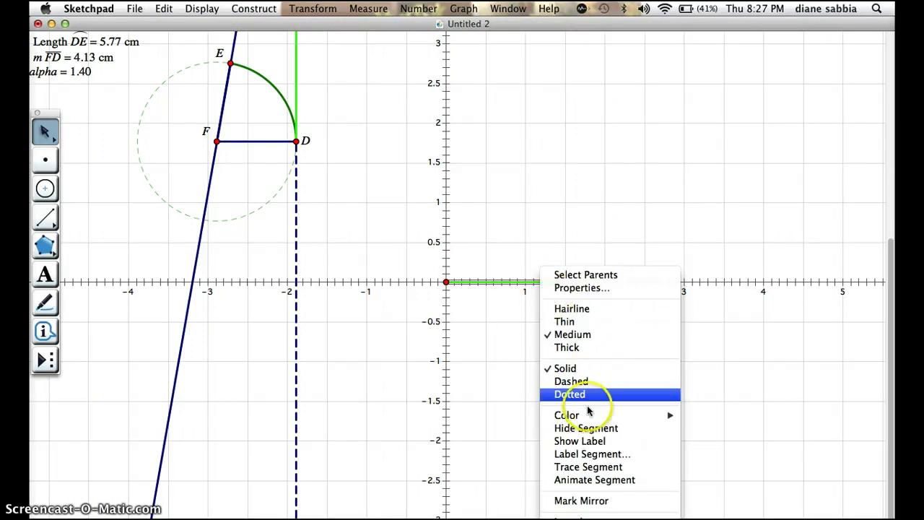
mouse_move(592, 418)
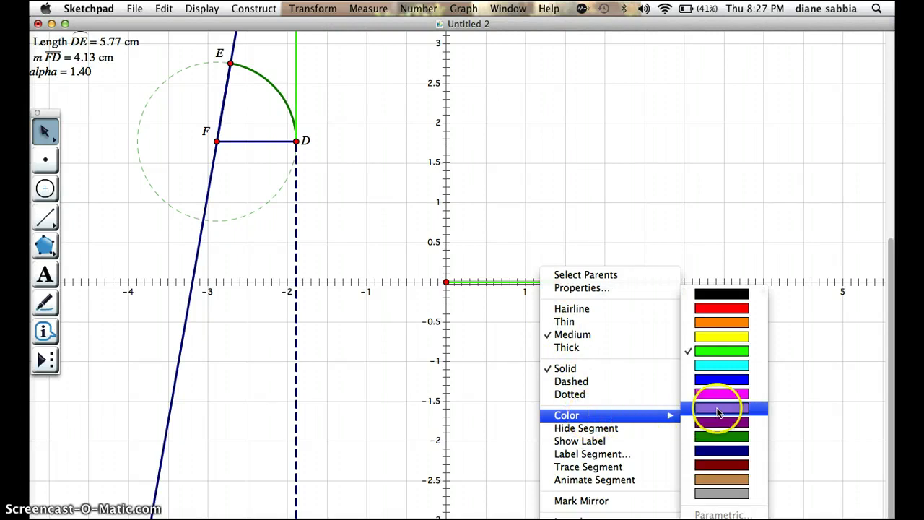
click(732, 438)
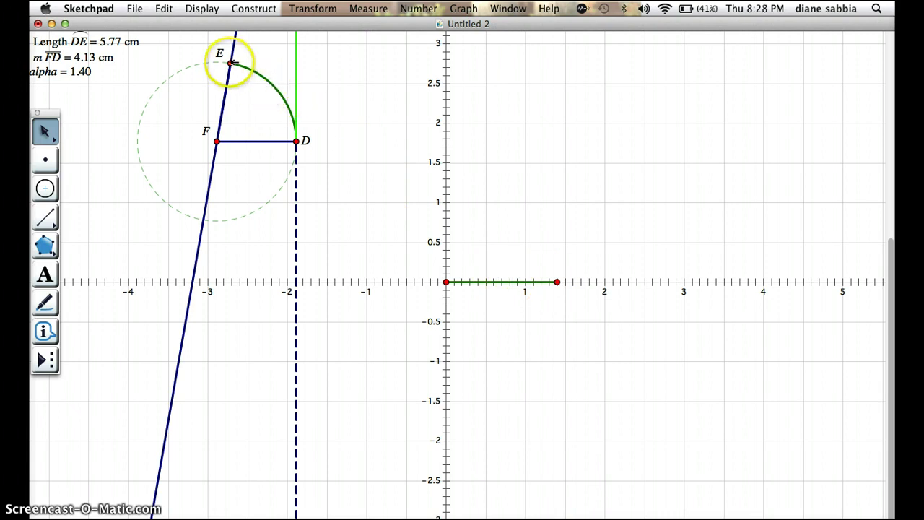
Move point E around the circle to an alpha of about 6.23, and return it to the first quadrant at about 0.68
drag(229, 63, 238, 143)
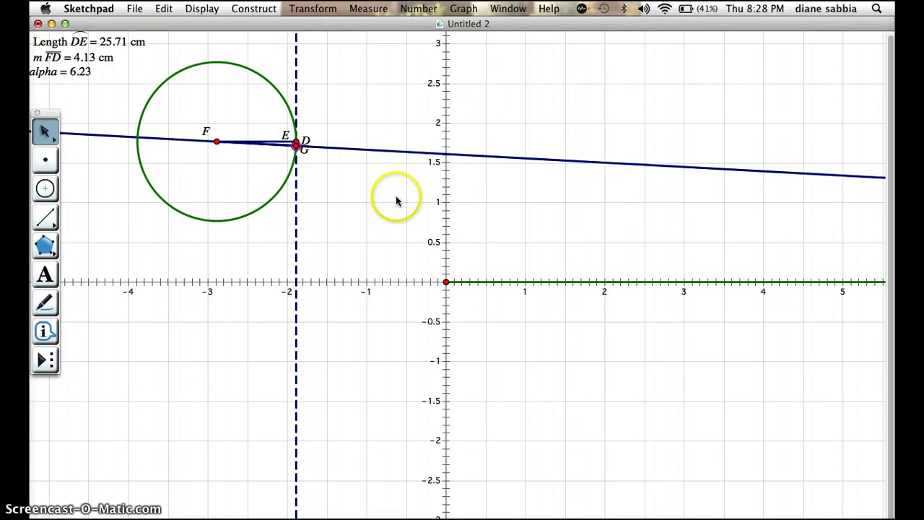
scroll(437, 243, right, 8)
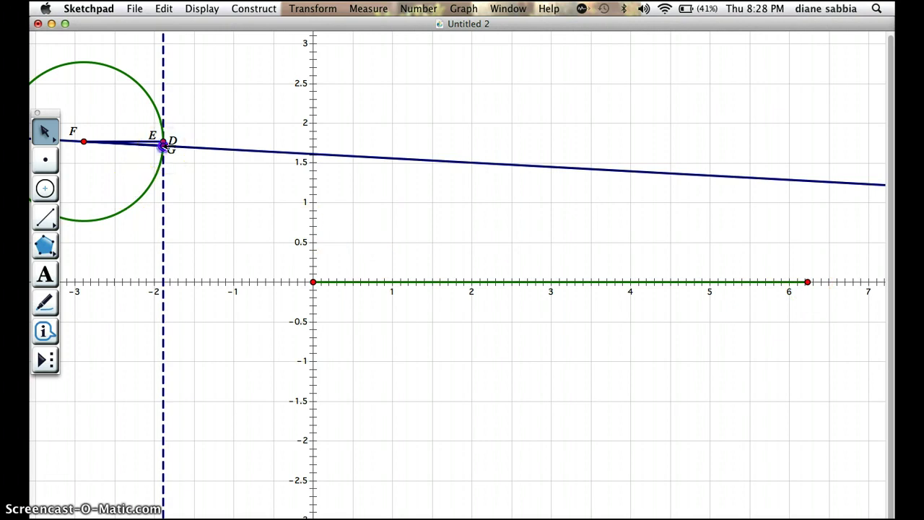
drag(166, 144, 145, 92)
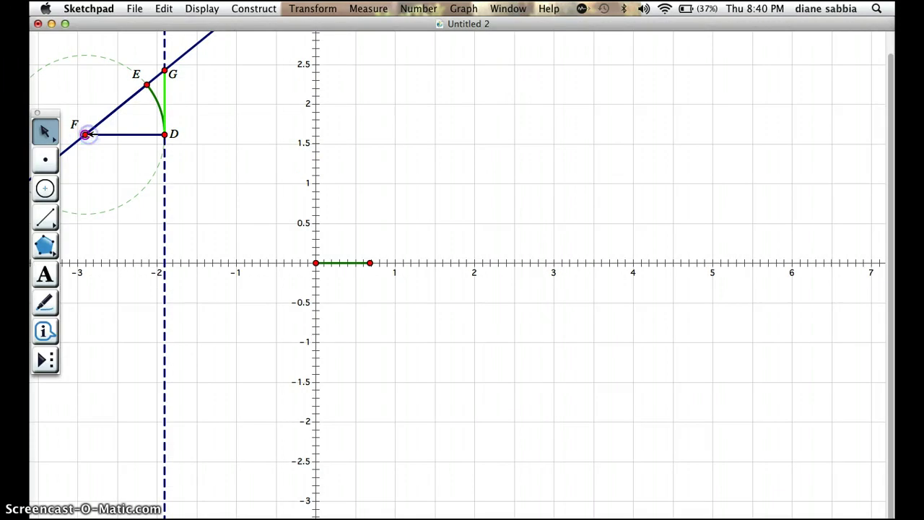
Measure the ordinate (y) of point G
scroll(88, 134, right, 3)
scroll(91, 134, left, 10)
scroll(92, 134, down, 2)
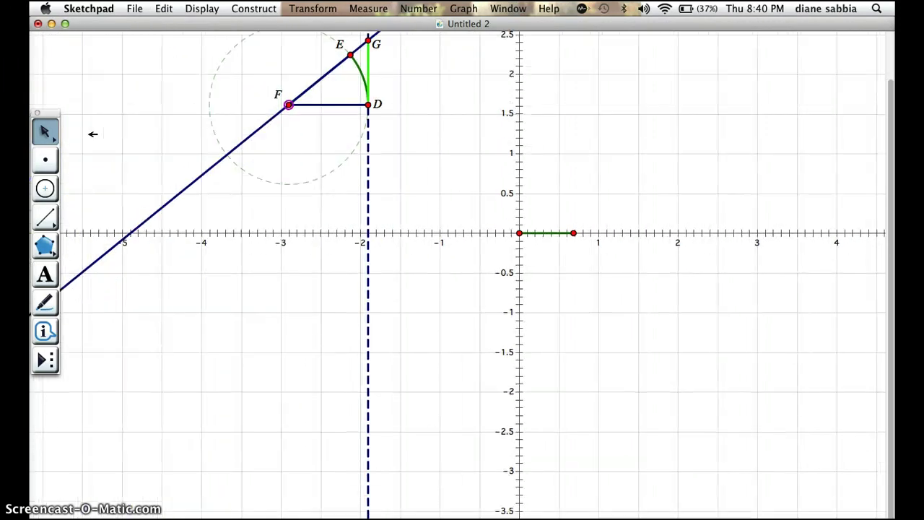
scroll(93, 134, up, 9)
scroll(92, 134, down, 2)
scroll(92, 133, right, 1)
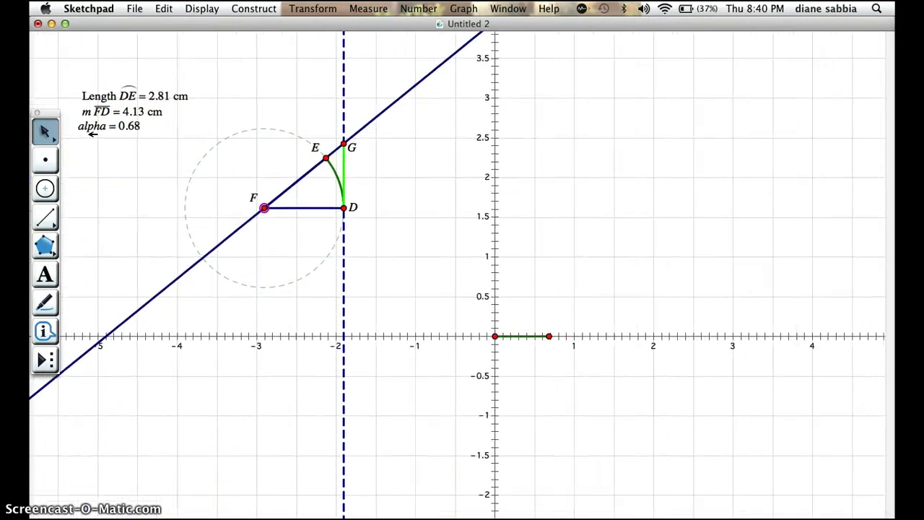
scroll(93, 134, right, 1)
scroll(92, 134, down, 3)
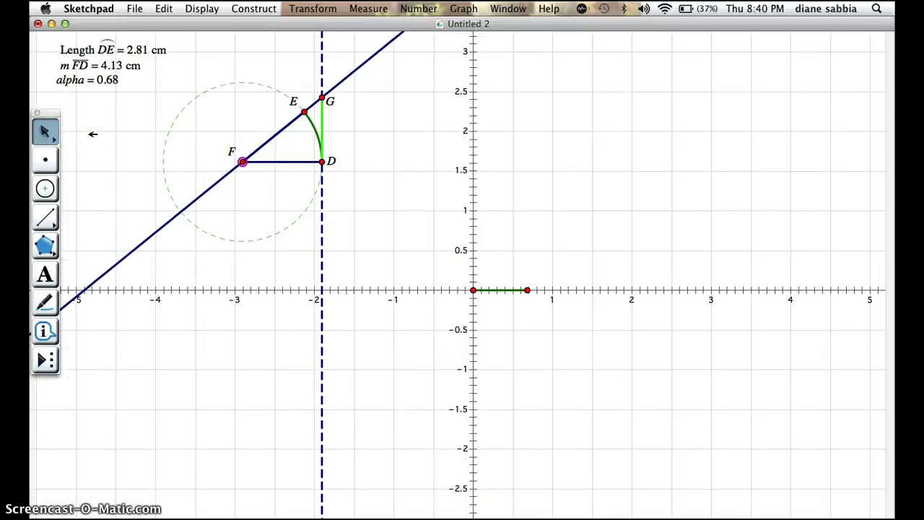
click(264, 205)
click(368, 9)
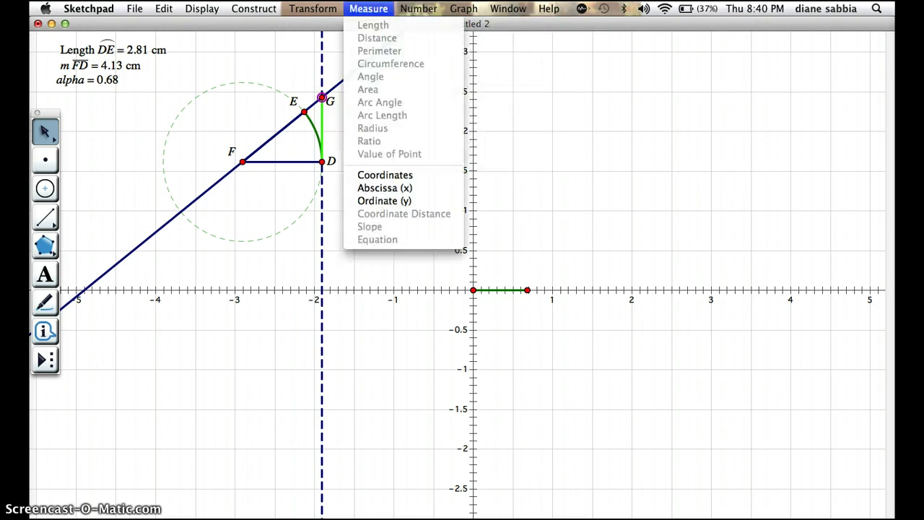
click(408, 204)
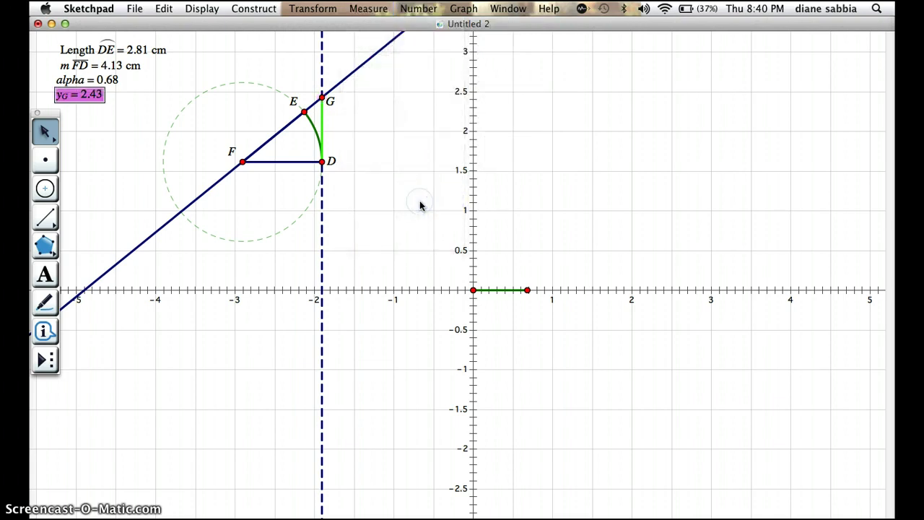
Measure the ordinate (y) of point D
click(368, 172)
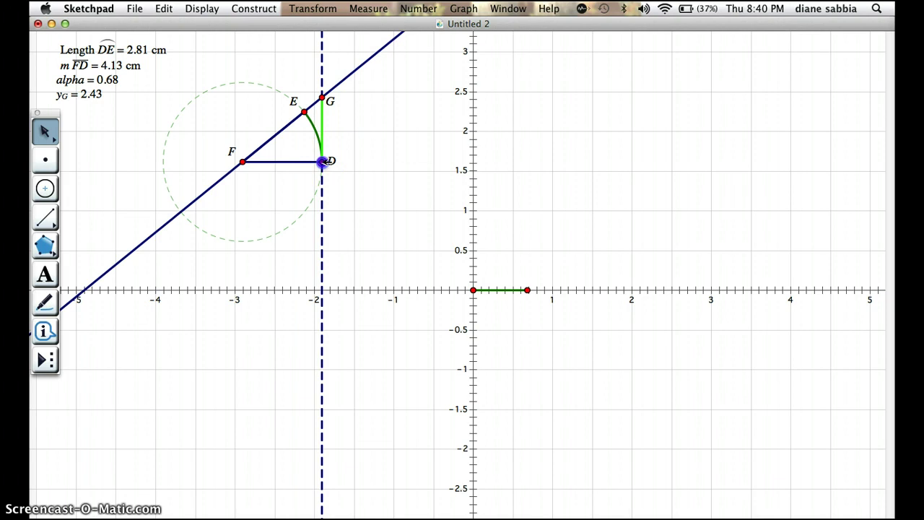
click(368, 8)
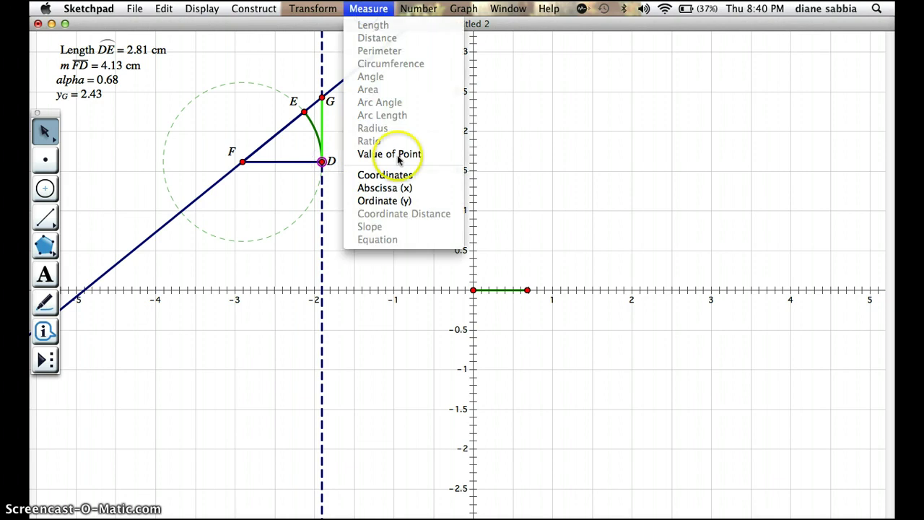
click(400, 202)
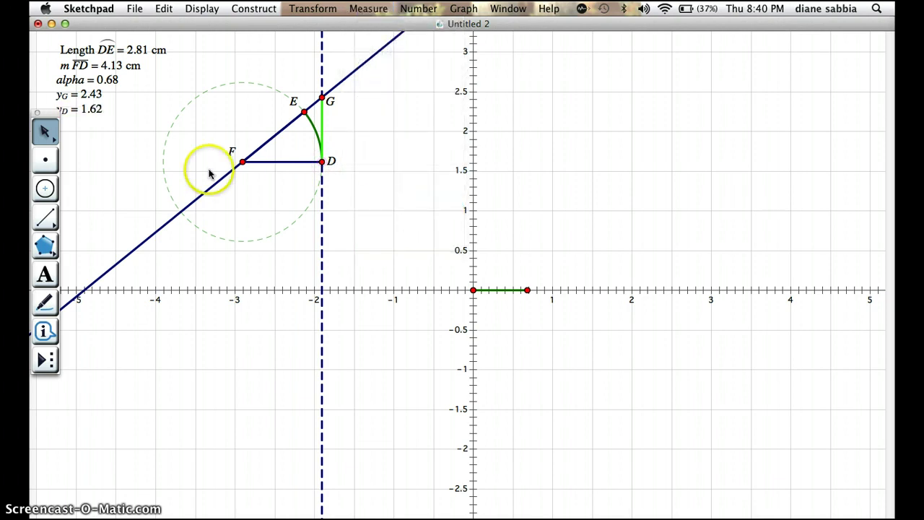
Move the toolbox clear of the measurements and calculate the difference y_G − y_D
scroll(208, 177, down, 1)
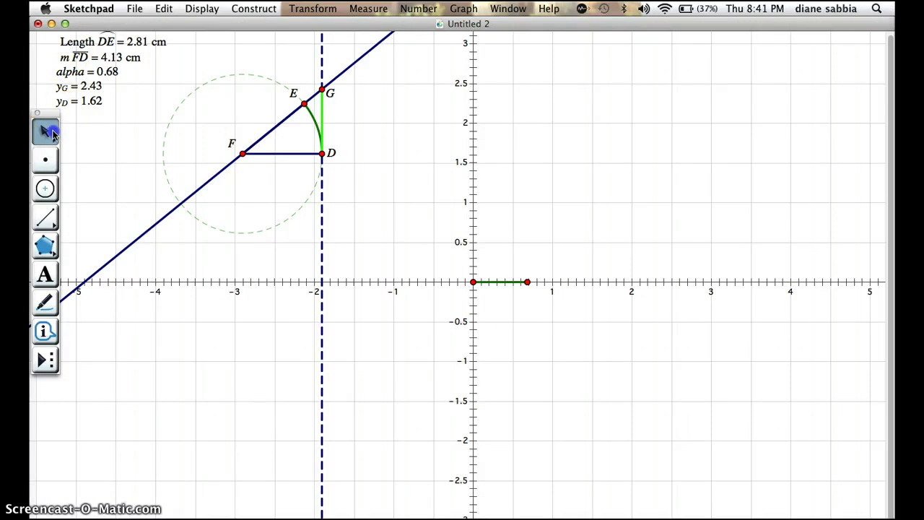
drag(45, 113, 47, 177)
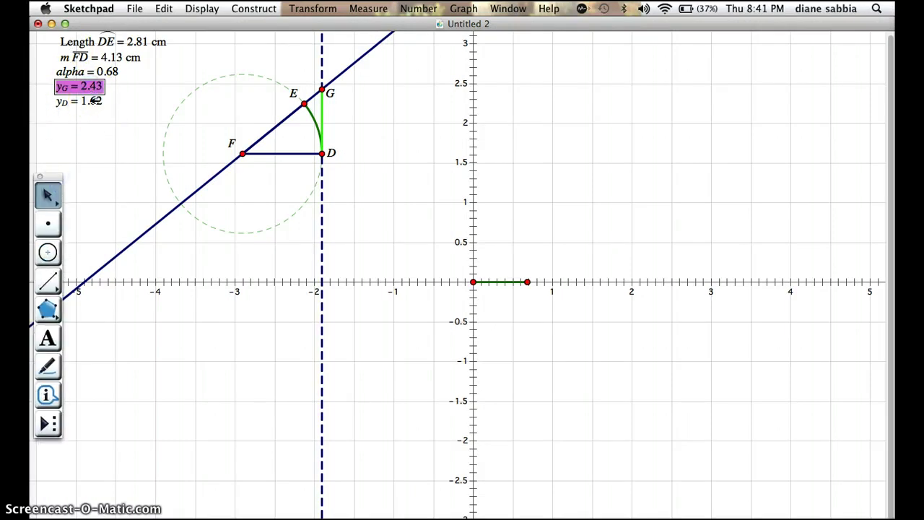
click(141, 137)
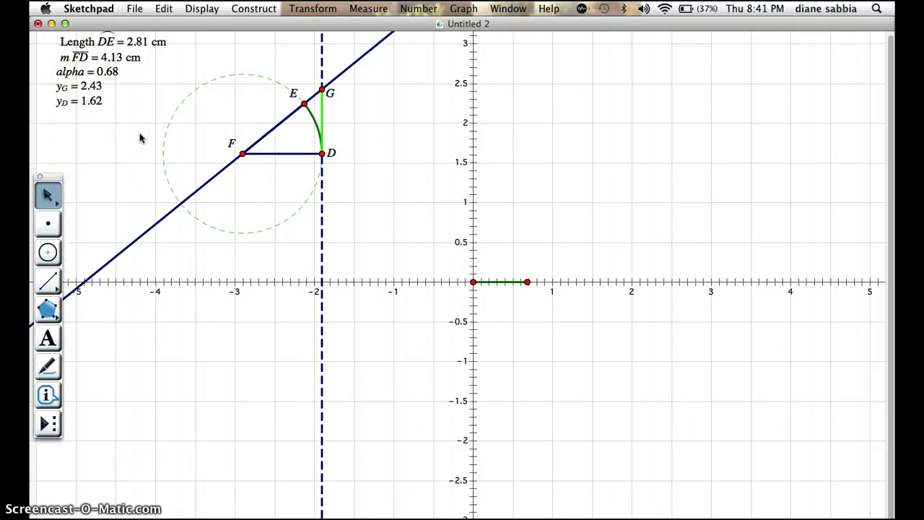
key(super+equal)
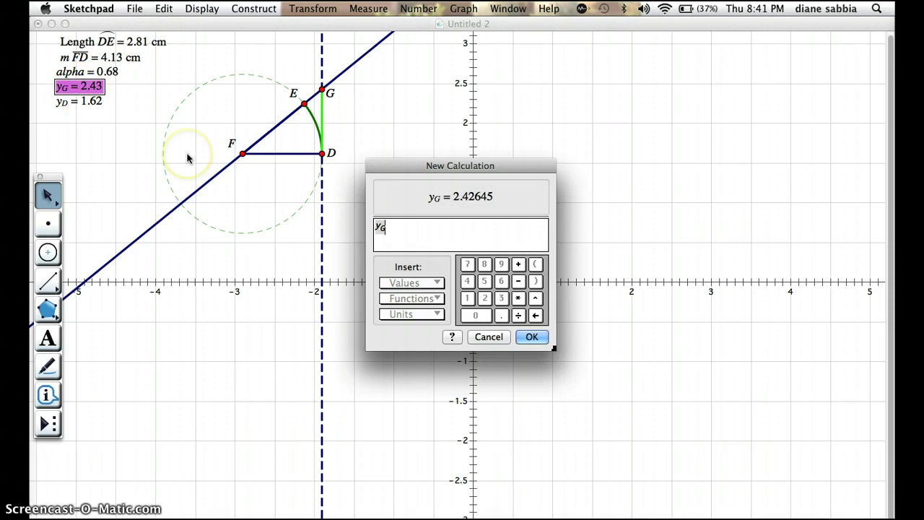
text(-)
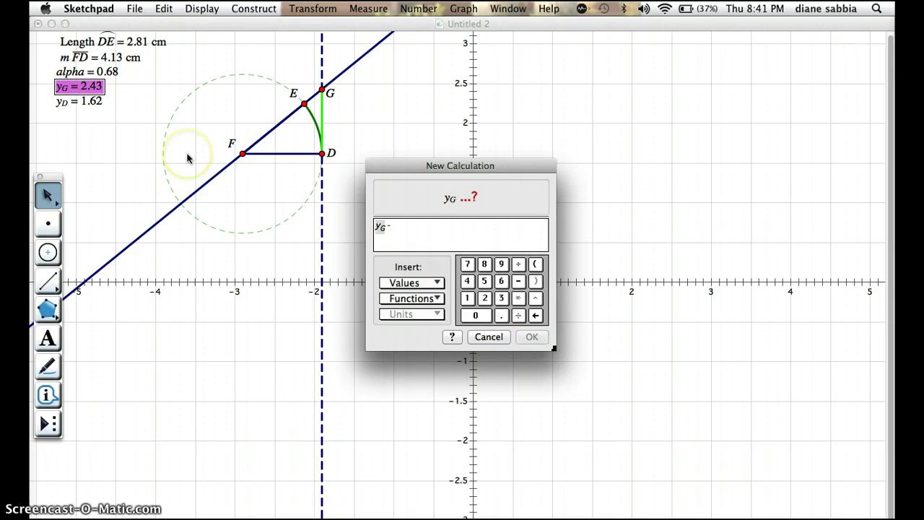
click(88, 105)
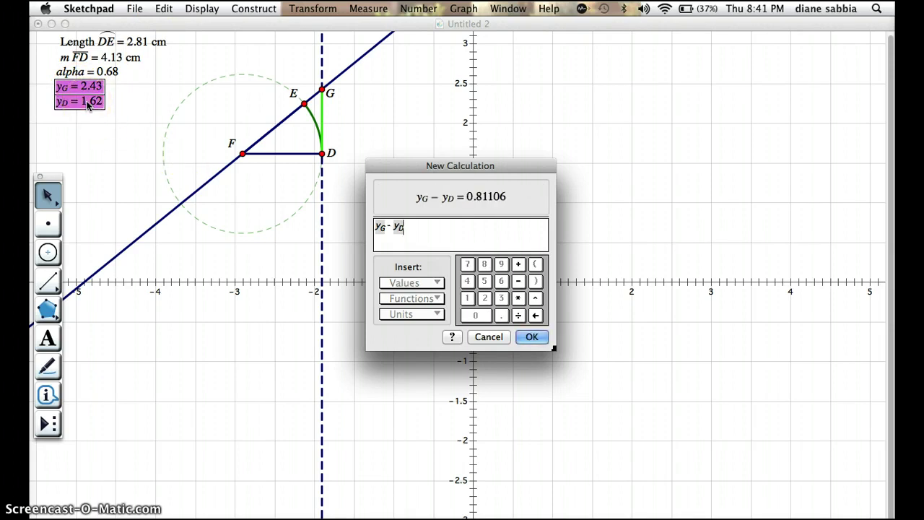
key(Return)
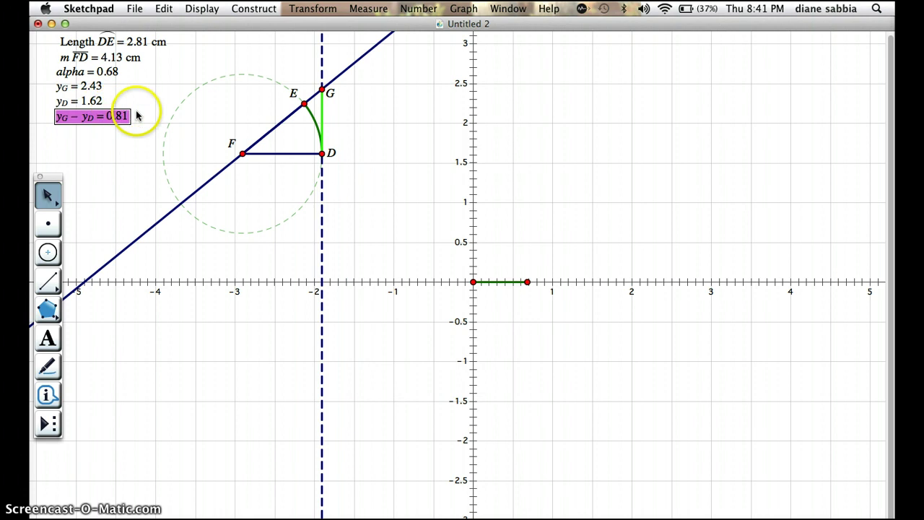
Move point E farther along the circle to an alpha of about 0.88
click(264, 123)
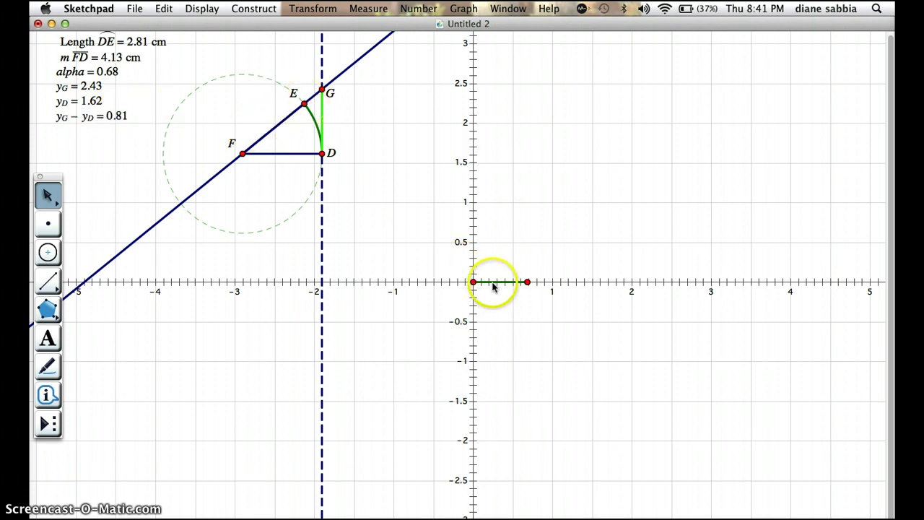
click(303, 104)
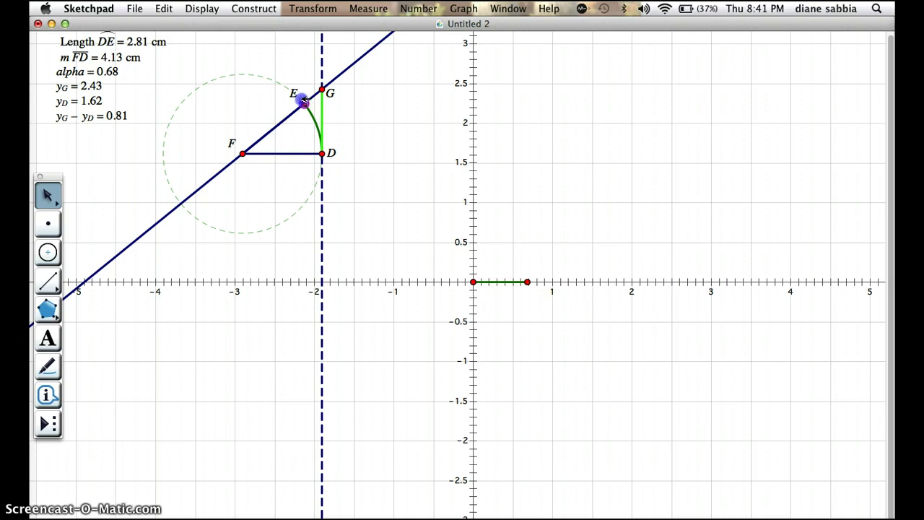
mouse_move(304, 102)
mouse_down()
mouse_move(283, 87)
mouse_move(301, 128)
mouse_move(262, 101)
mouse_move(239, 108)
mouse_move(218, 127)
mouse_move(219, 155)
mouse_move(212, 151)
mouse_move(207, 127)
mouse_move(265, 85)
mouse_move(293, 93)
mouse_up()
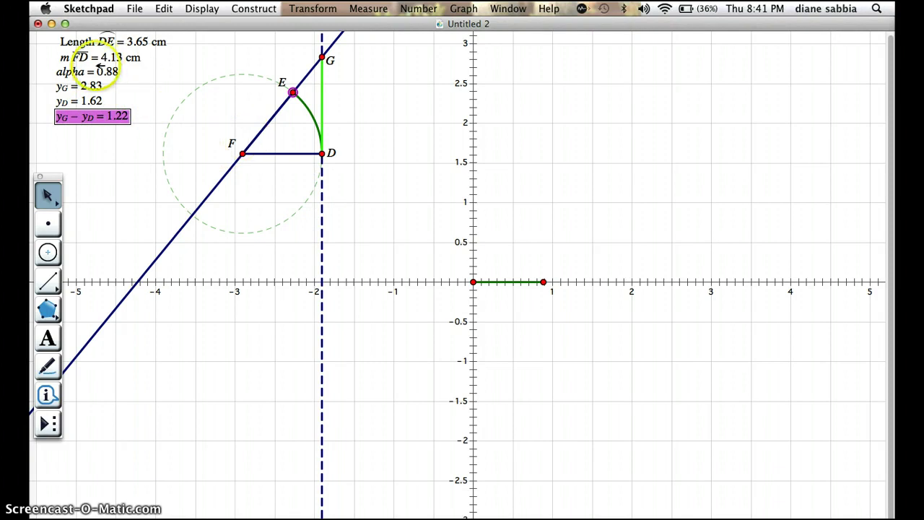
Plot a point with alpha as x and the difference y_G − y_D as y, and clear the selection
click(131, 76)
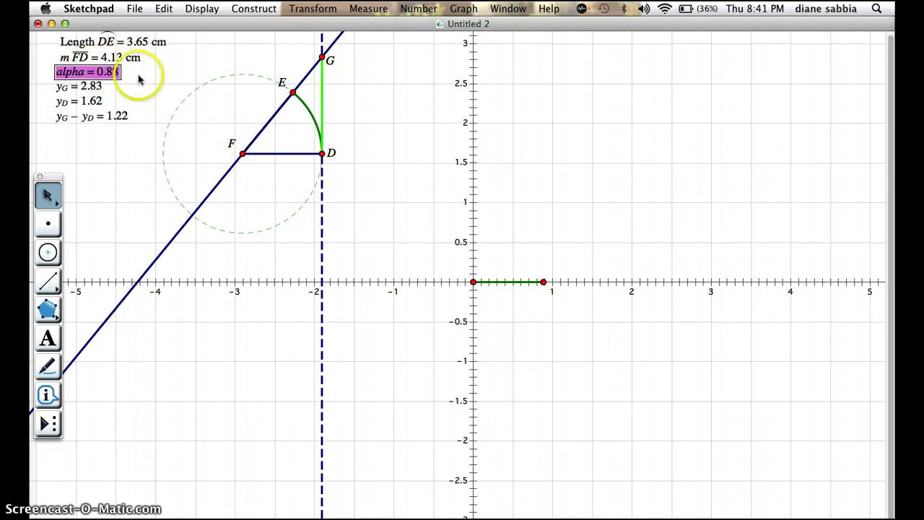
click(141, 79)
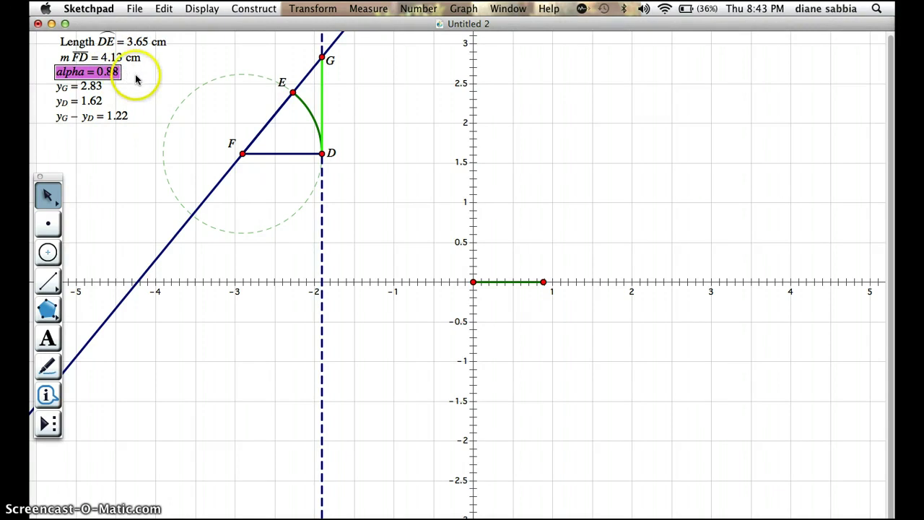
click(136, 79)
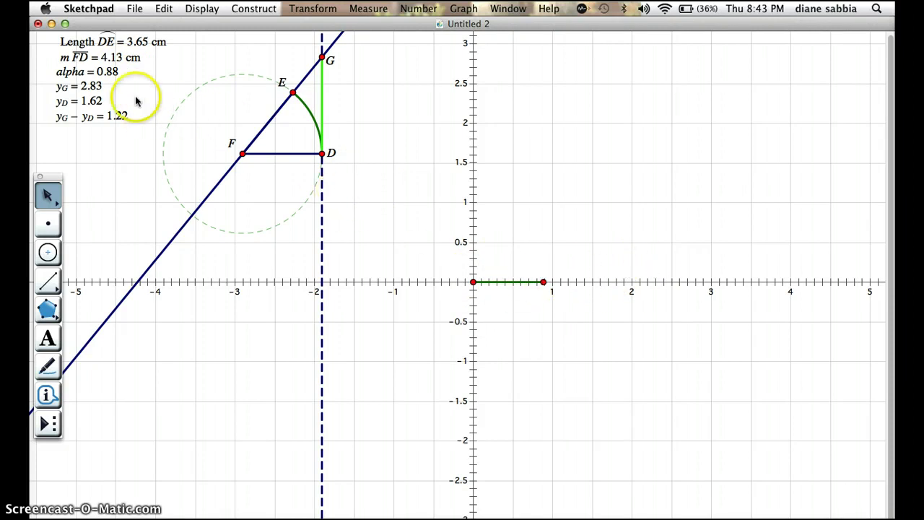
click(113, 71)
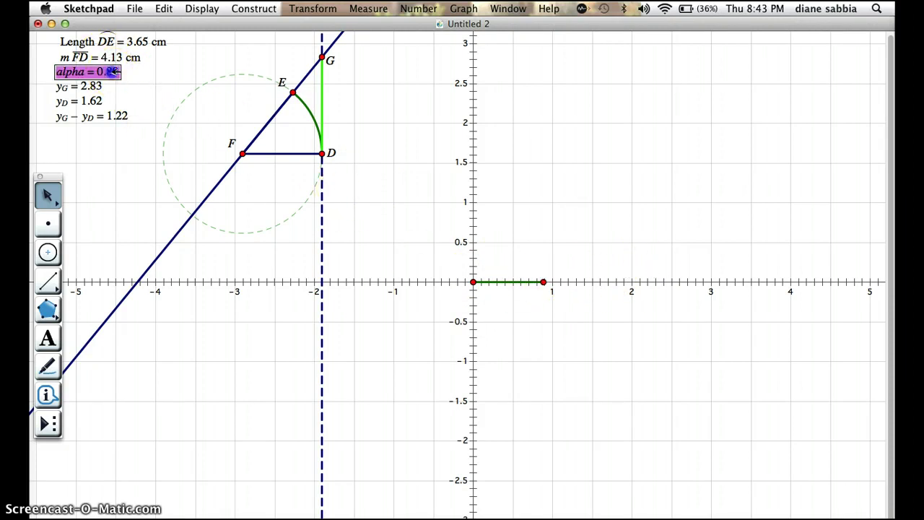
click(88, 116)
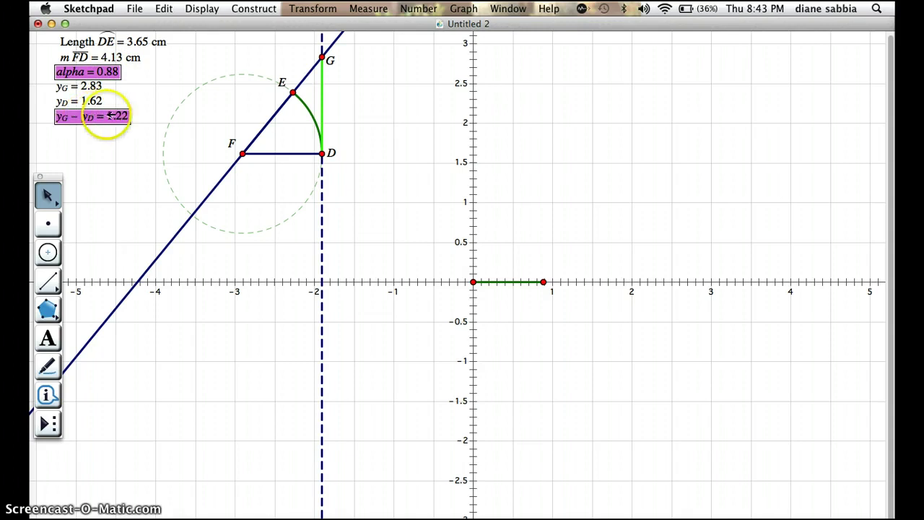
click(463, 8)
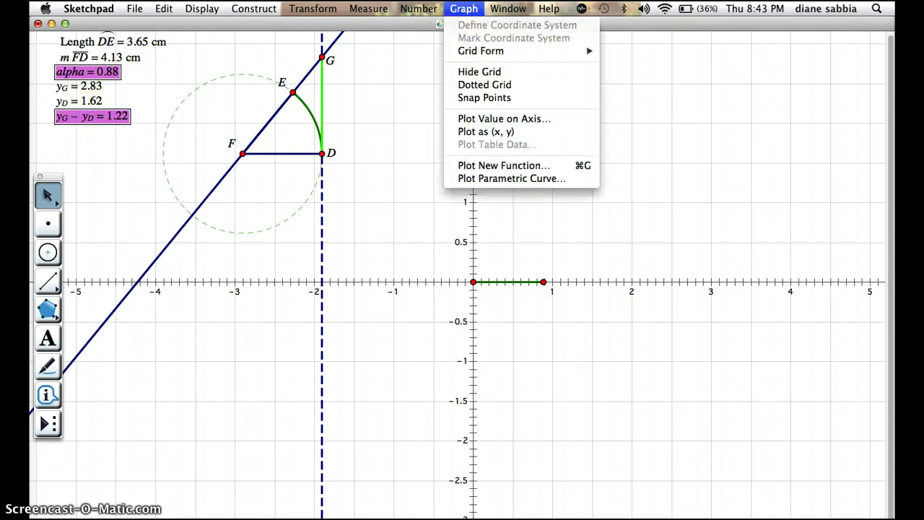
click(504, 132)
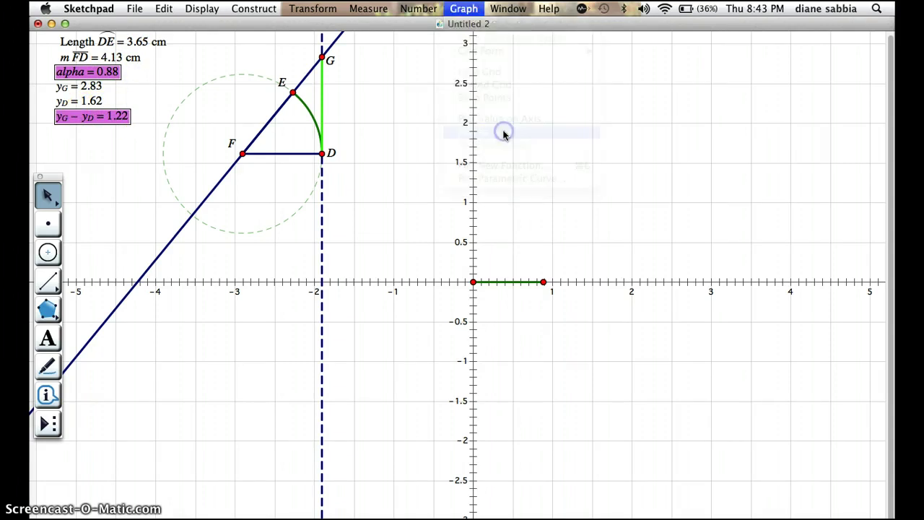
click(510, 173)
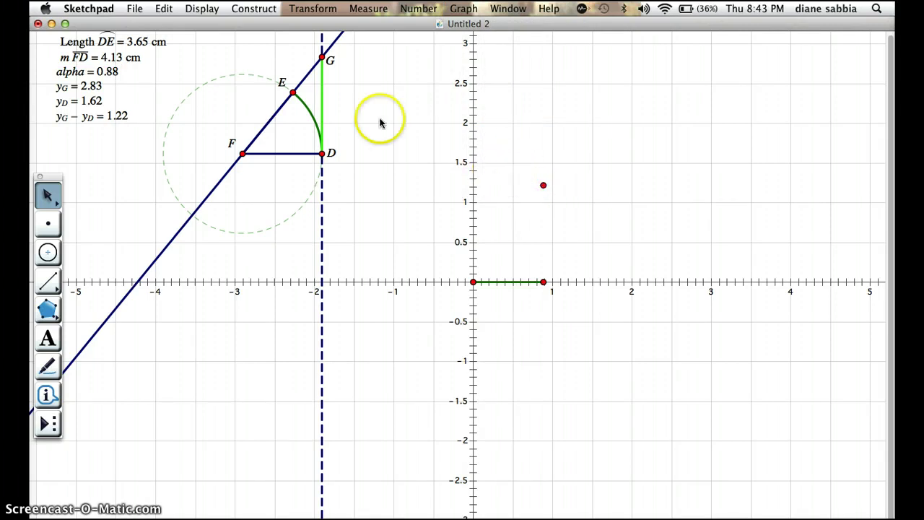
Move point E to an alpha of about 1.13, and draw a vertical segment from the alpha point on the x-axis to the plotted point
drag(281, 85, 270, 120)
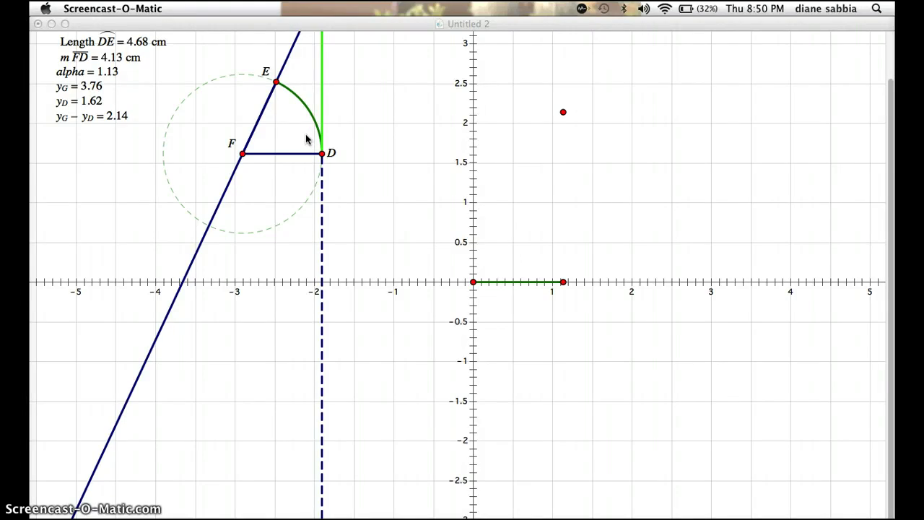
click(323, 123)
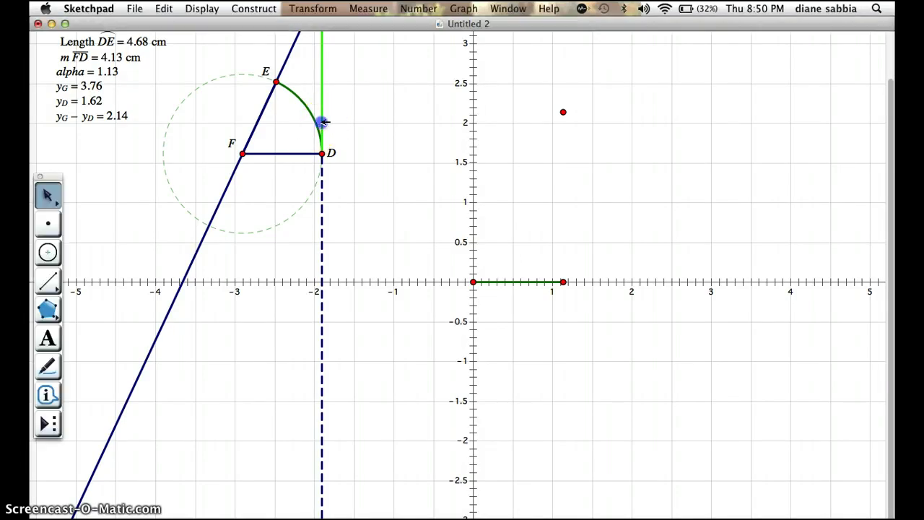
click(47, 282)
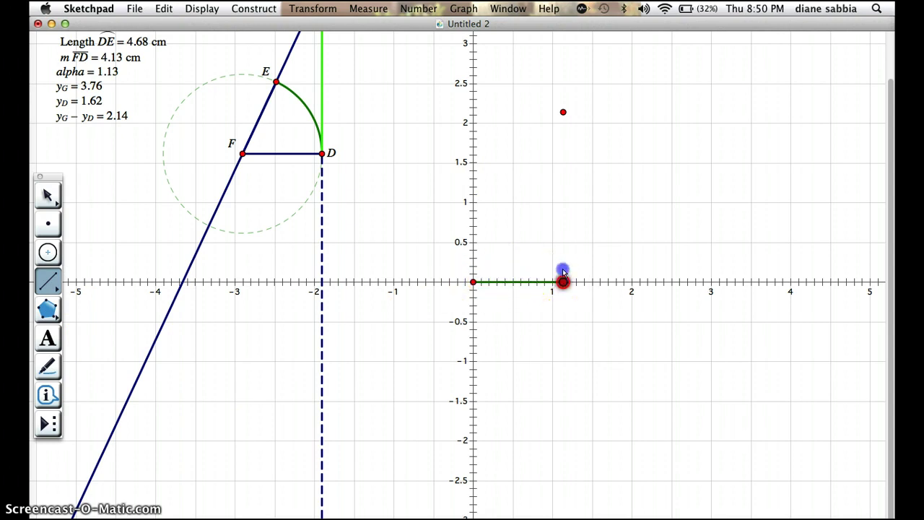
click(563, 112)
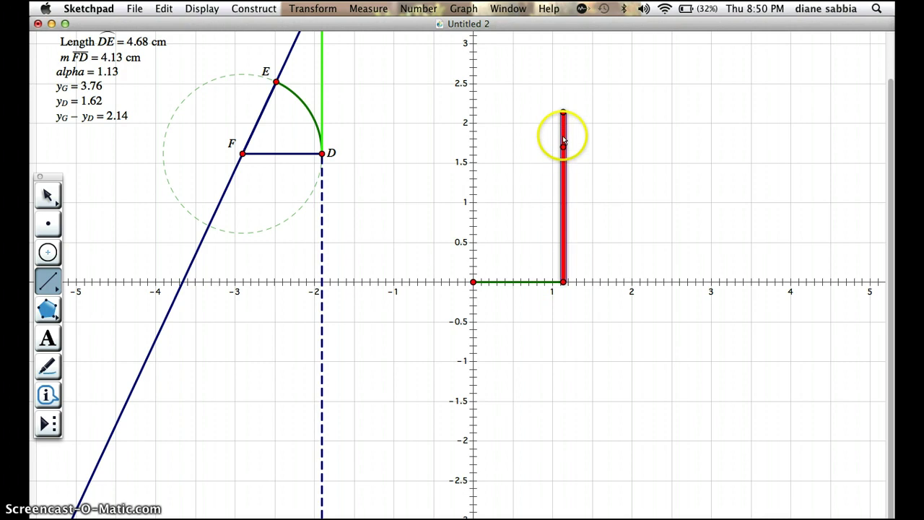
click(49, 193)
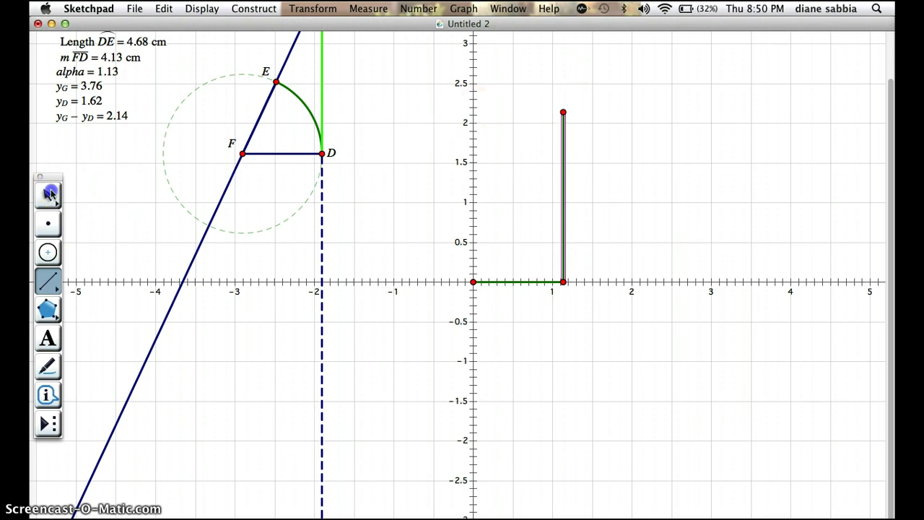
Measure the lengths of tangent segment GD and of the vertical segment below the plotted point
click(373, 185)
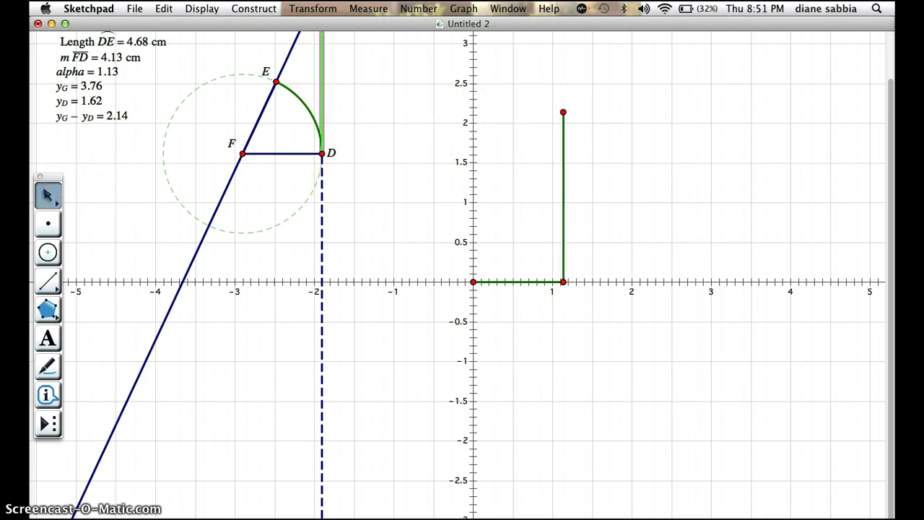
click(368, 9)
click(363, 26)
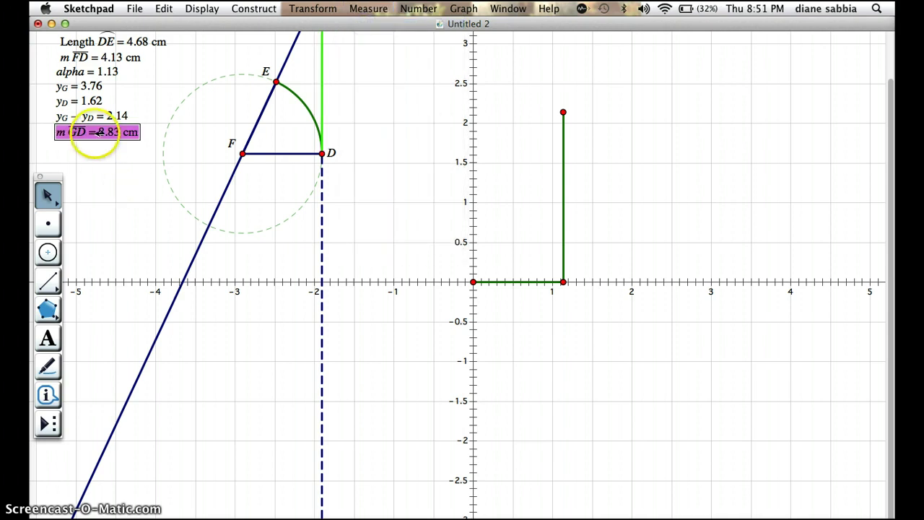
click(564, 165)
click(570, 167)
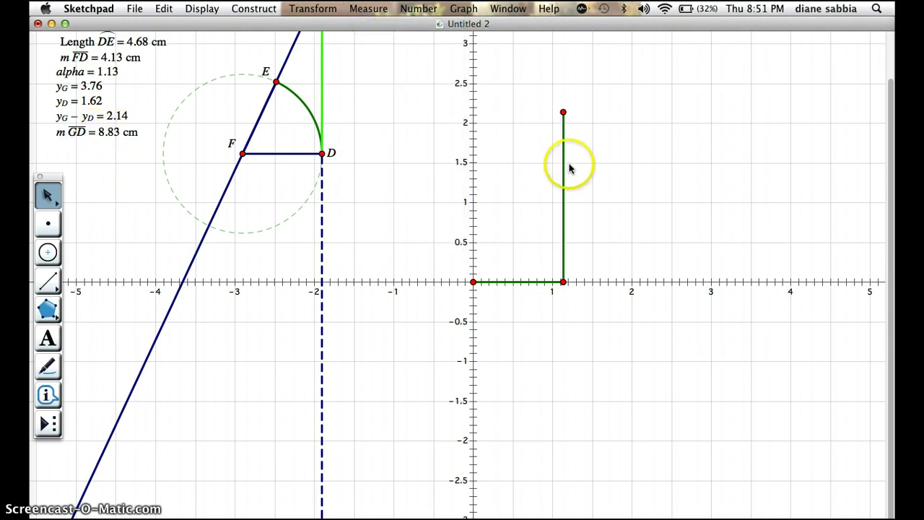
click(375, 11)
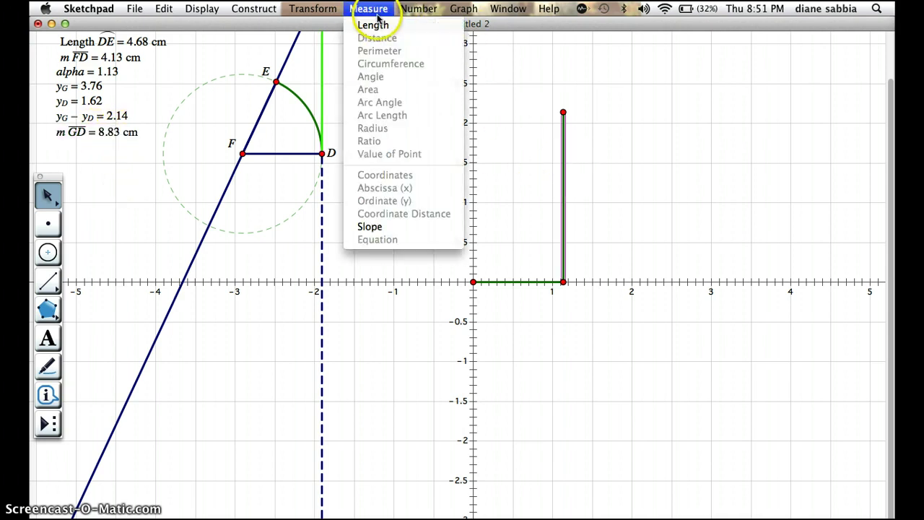
click(370, 25)
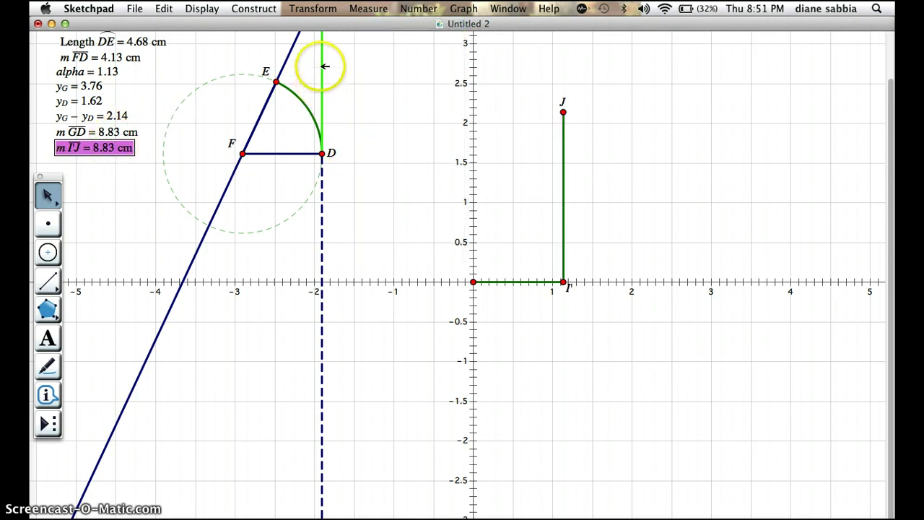
Move point E back along the circle to an alpha of about 0.80
scroll(332, 144, down, 2)
scroll(334, 144, up, 5)
scroll(334, 145, down, 1)
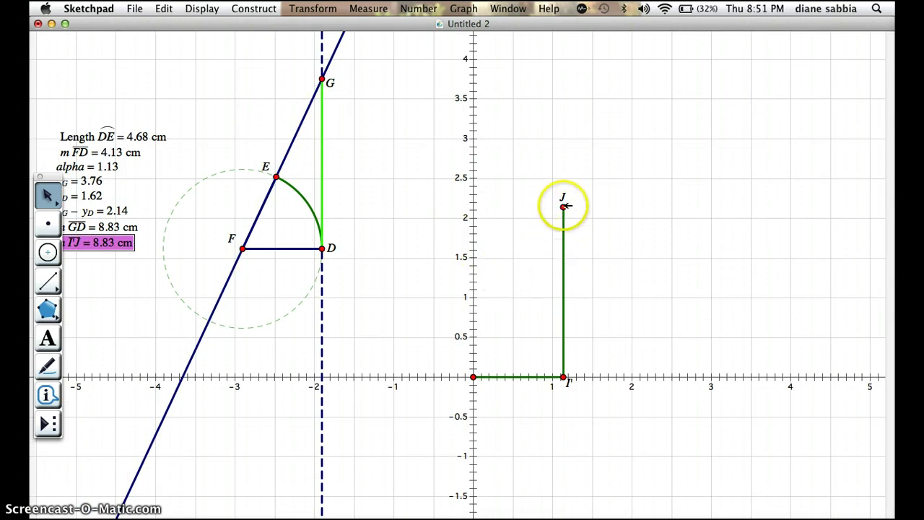
scroll(563, 206, up, 2)
scroll(564, 205, down, 6)
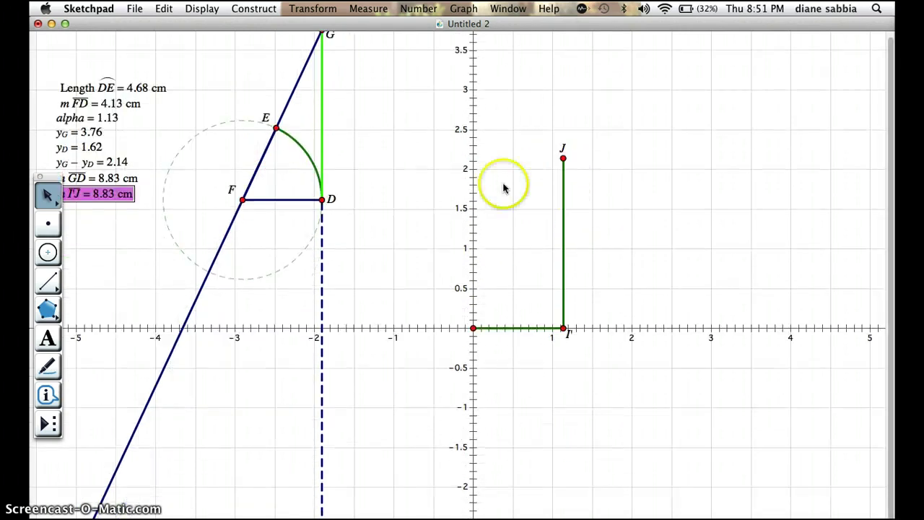
click(277, 129)
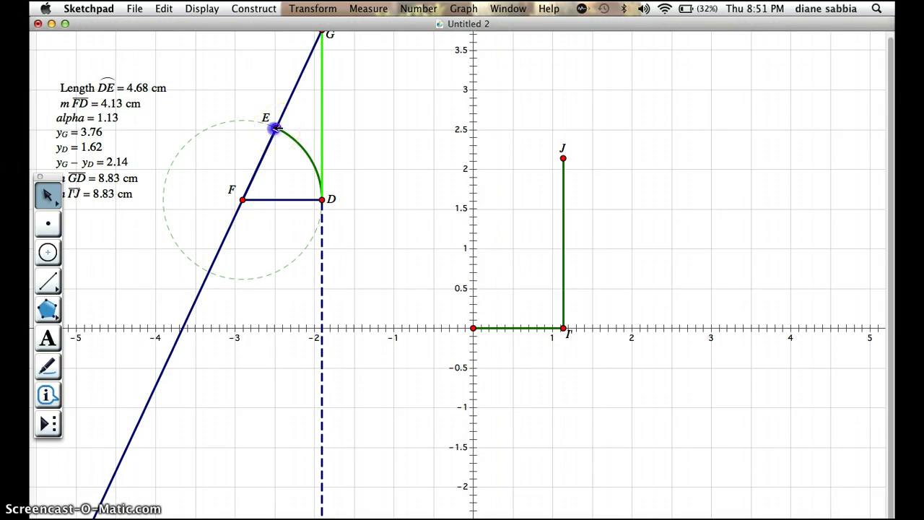
drag(275, 129, 292, 150)
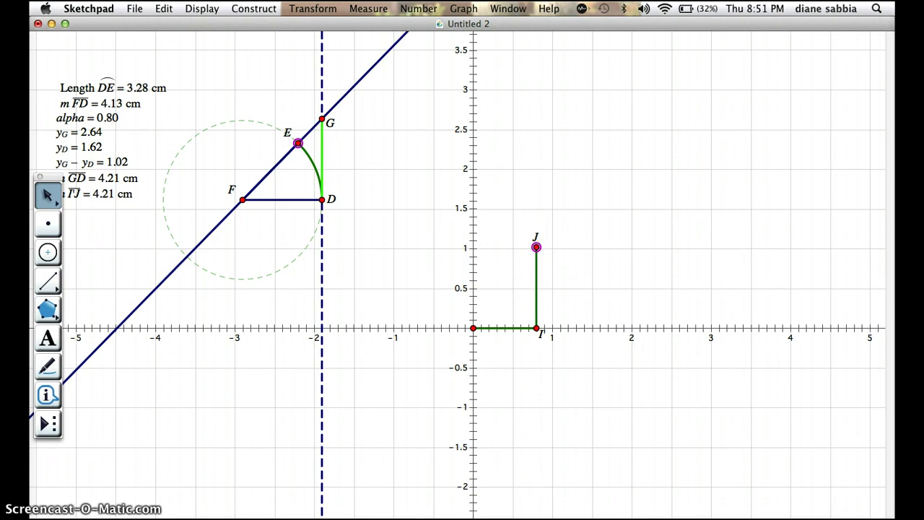
Construct the locus of the plotted point J as point E travels around the circle, and clear the selection
click(253, 8)
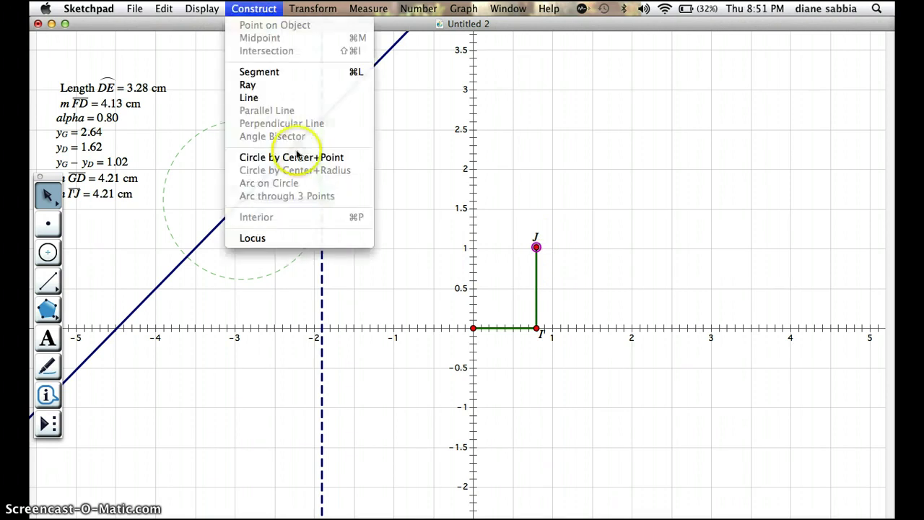
click(249, 239)
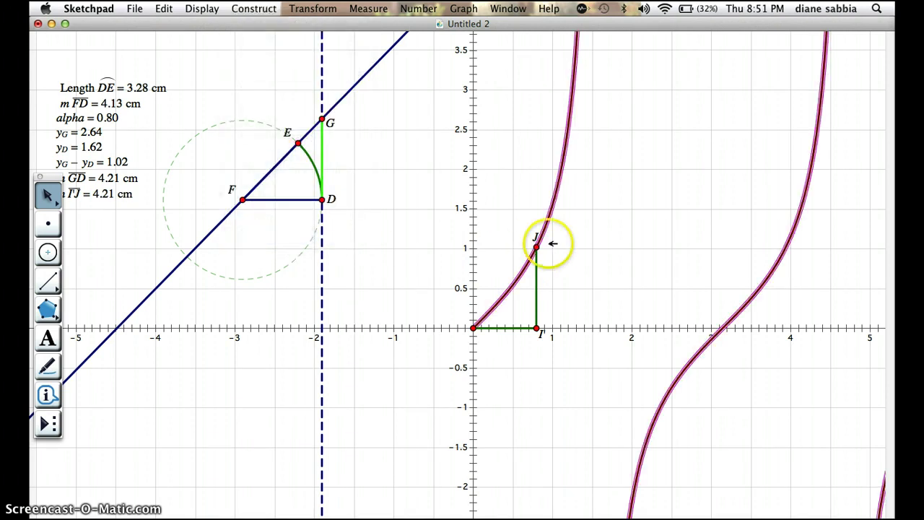
click(613, 257)
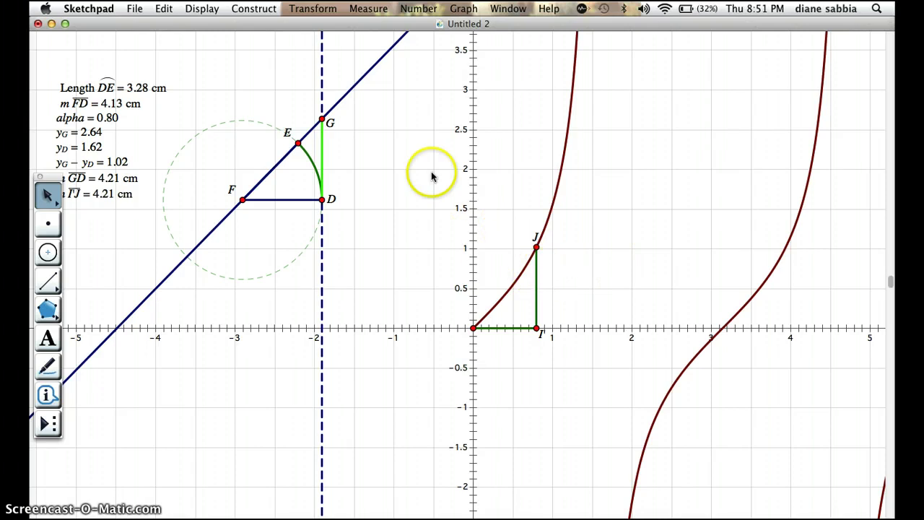
Move point E to an alpha of about 0.83, and color the vertical segment below the plotted point bright green
mouse_move(287, 142)
mouse_down()
mouse_move(233, 154)
mouse_move(233, 208)
mouse_move(265, 162)
mouse_move(281, 158)
mouse_up()
right_click(539, 260)
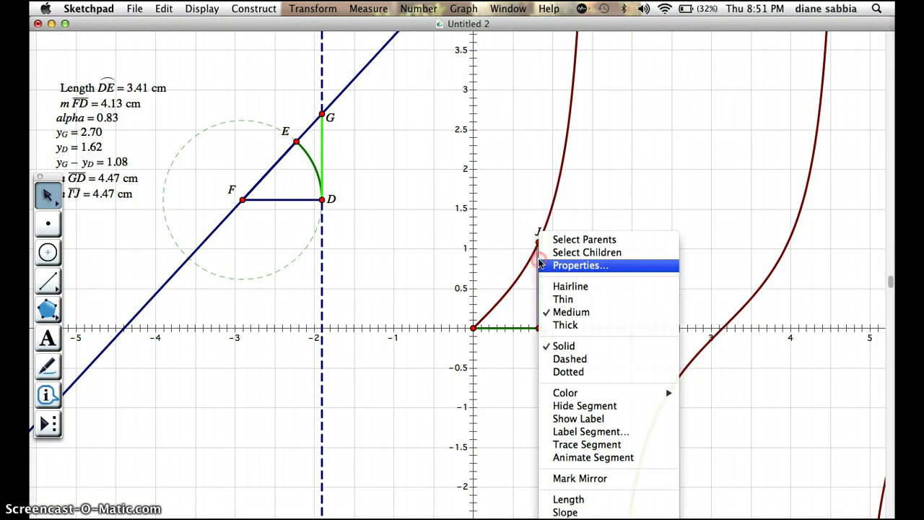
mouse_move(599, 391)
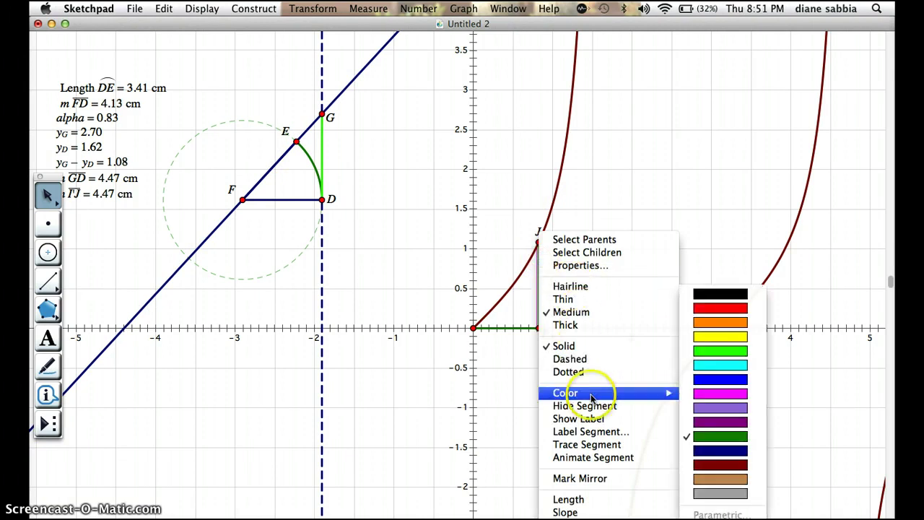
click(721, 351)
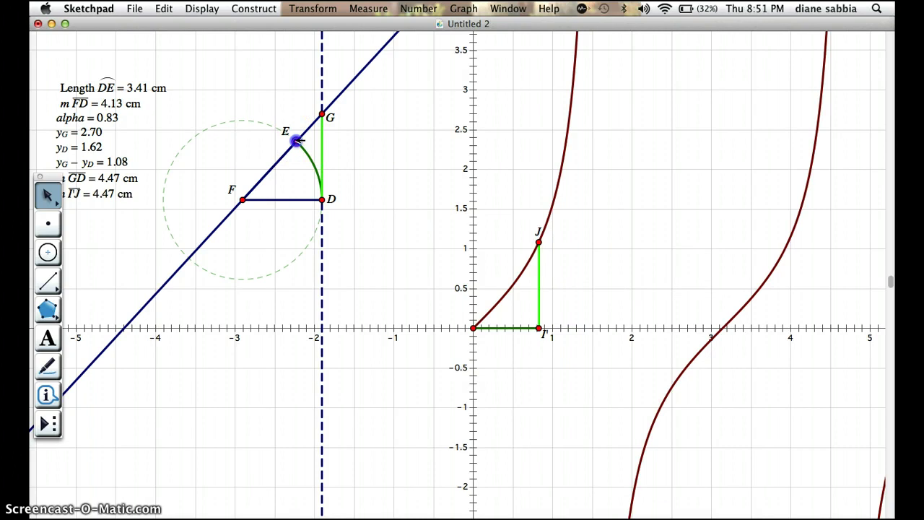
Move point E to an alpha of about 1.48, past the circle's highest point to 1.59, and back to about 1.57
drag(296, 141, 248, 141)
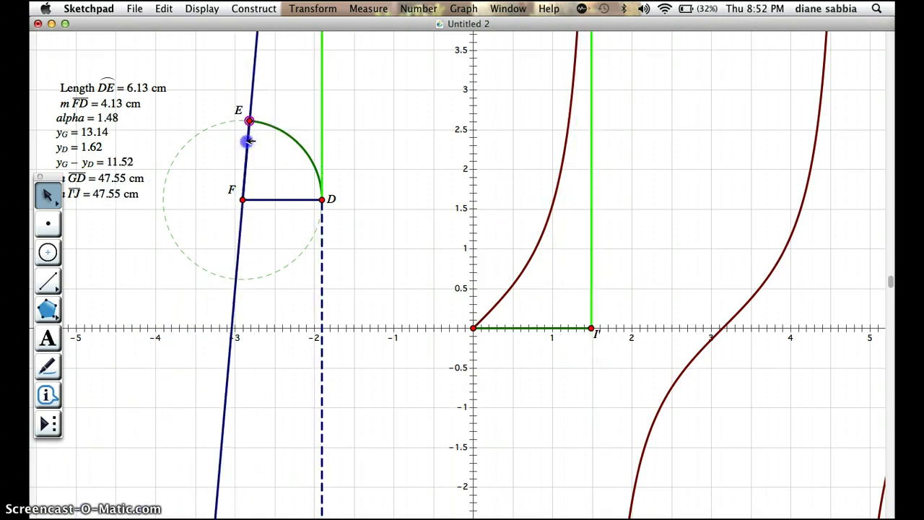
scroll(596, 76, down, 2)
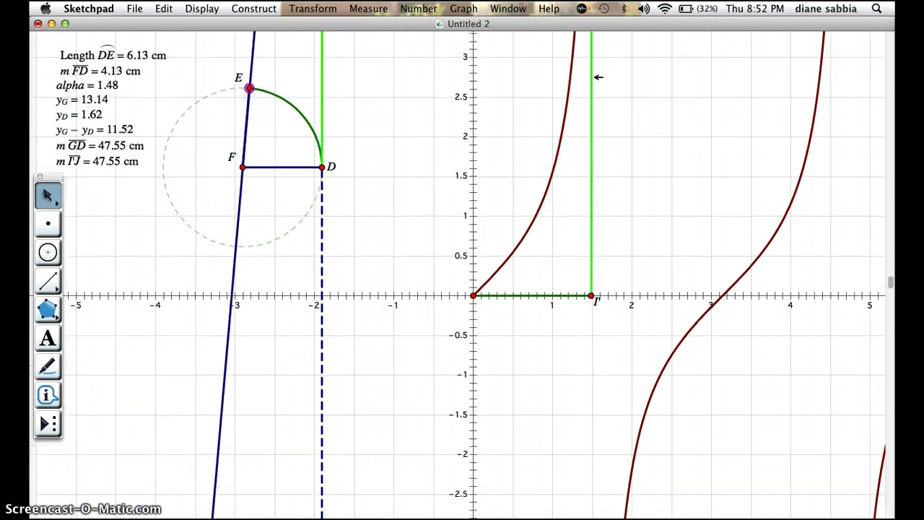
scroll(597, 76, up, 5)
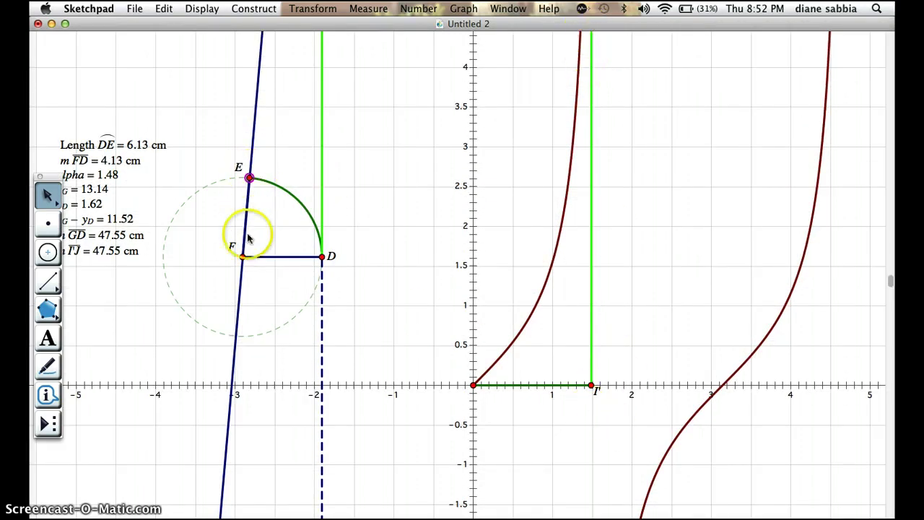
click(249, 178)
drag(248, 178, 240, 176)
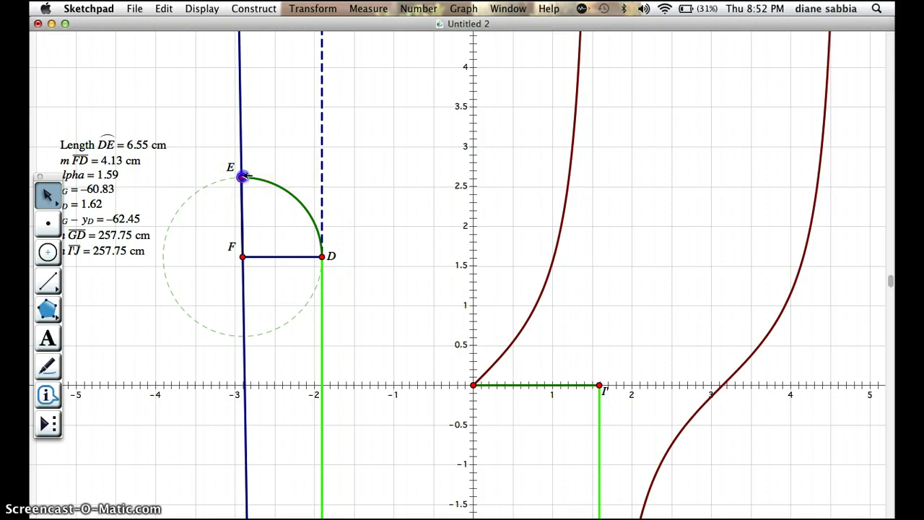
drag(244, 176, 246, 176)
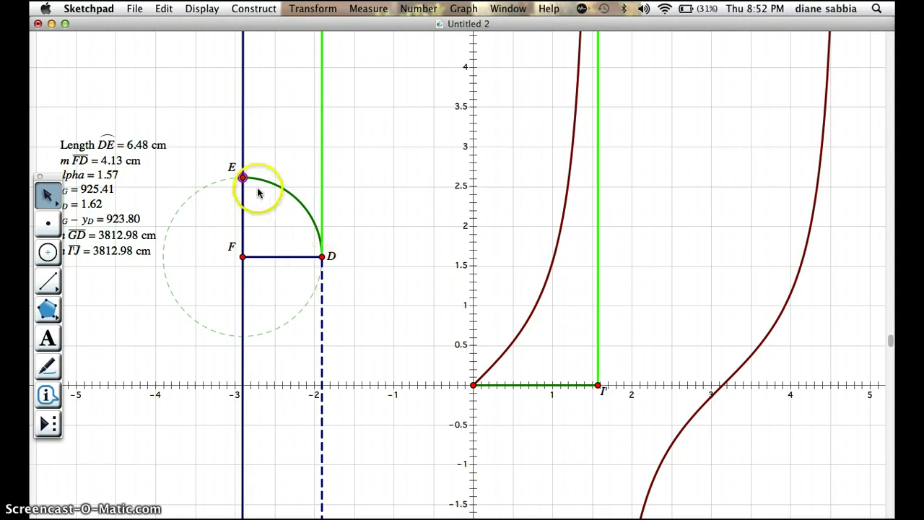
Move point E back to an alpha of about 1.01 and around the circle to about 4.67
drag(257, 181, 285, 189)
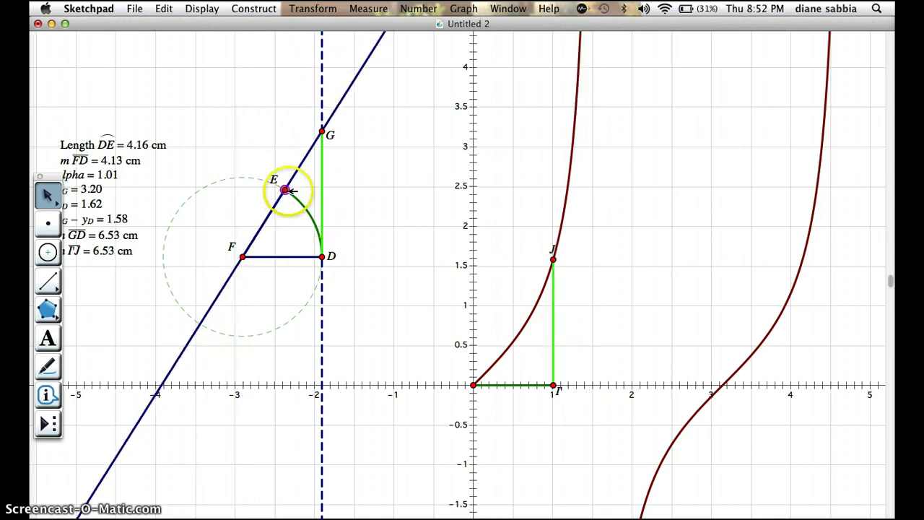
drag(286, 189, 245, 316)
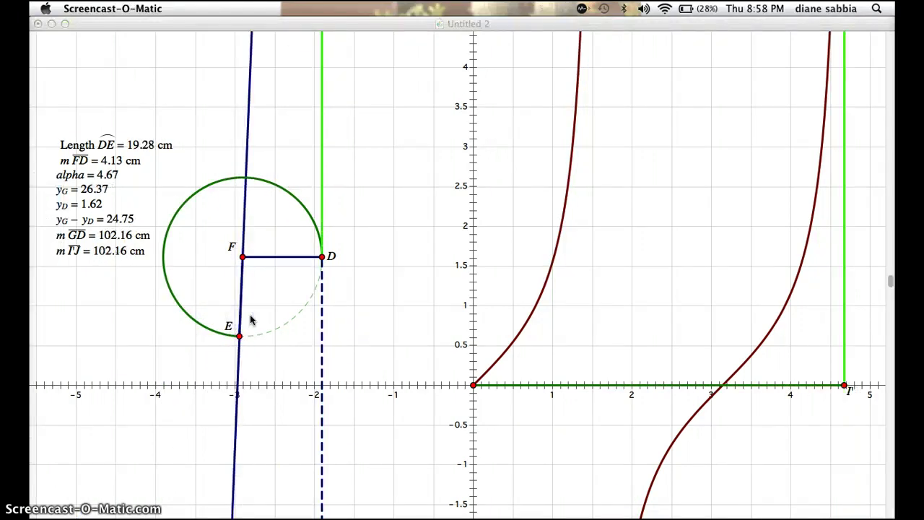
click(251, 322)
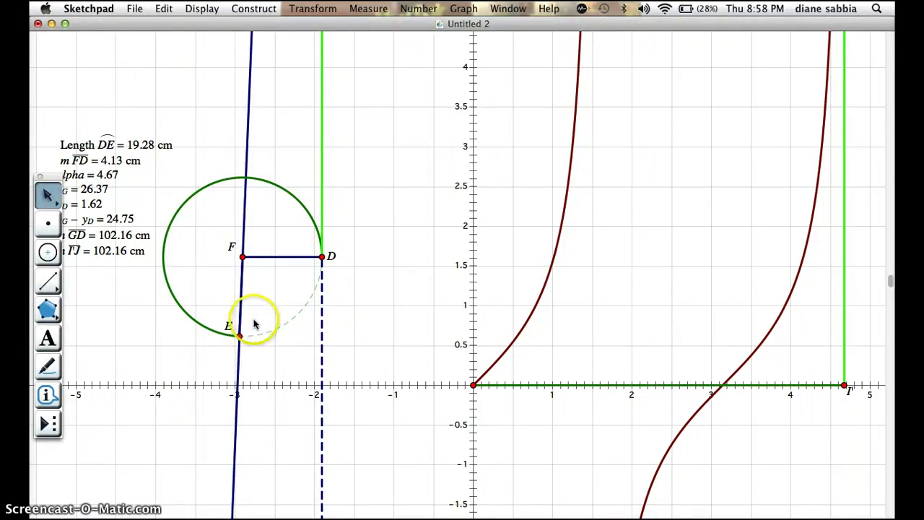
Create an animation action button that moves point E counter-clockwise around the circle at medium speed
click(254, 354)
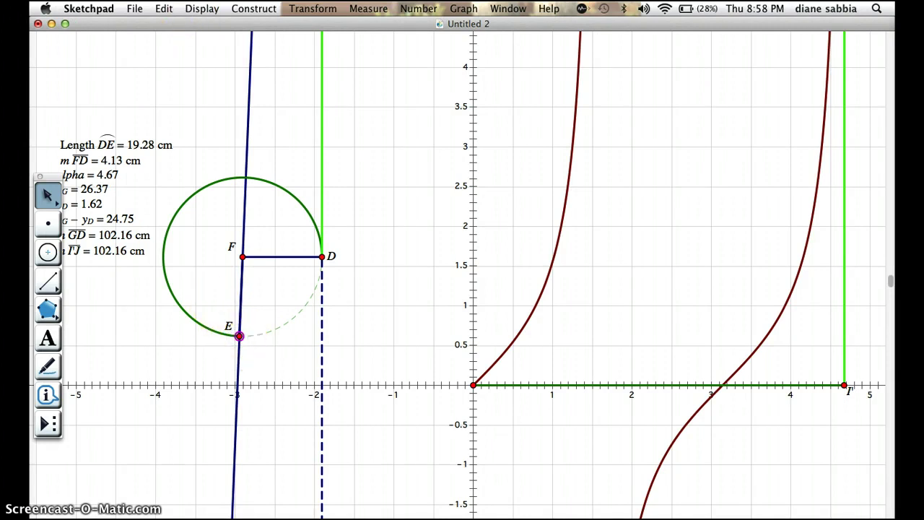
click(163, 8)
mouse_move(223, 119)
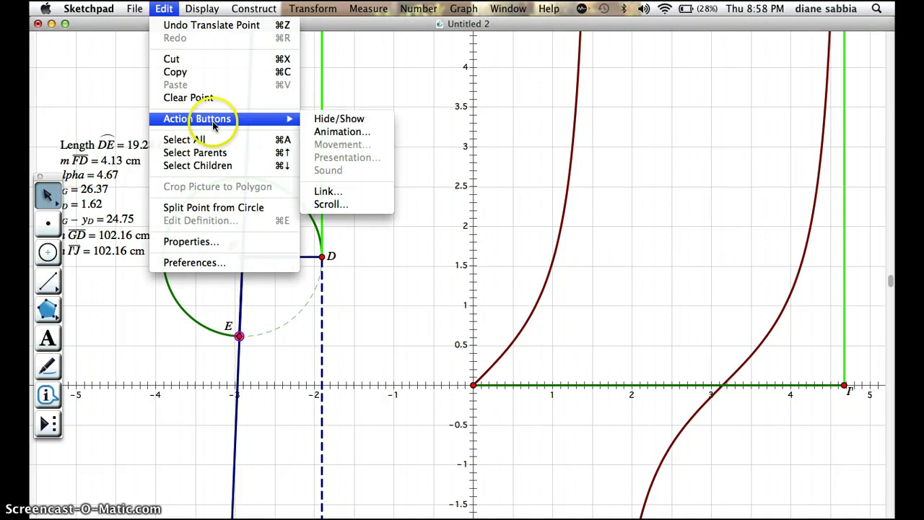
click(337, 132)
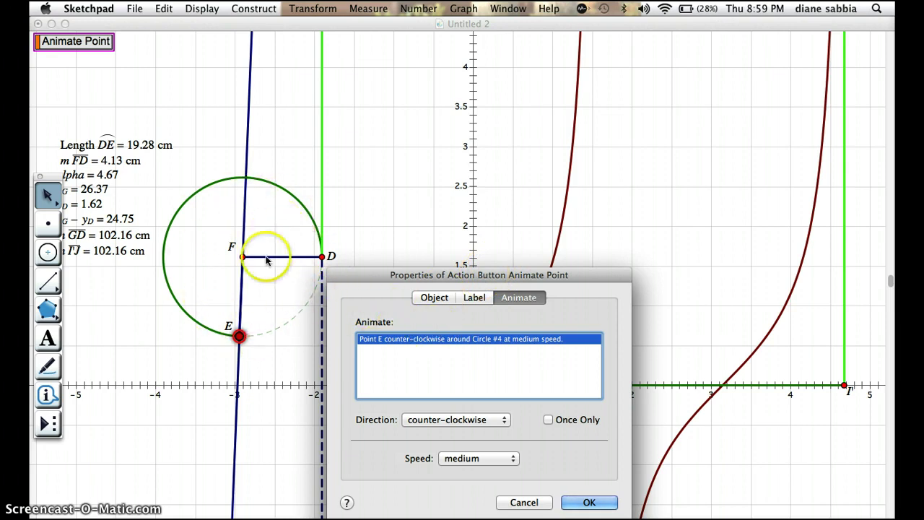
click(466, 459)
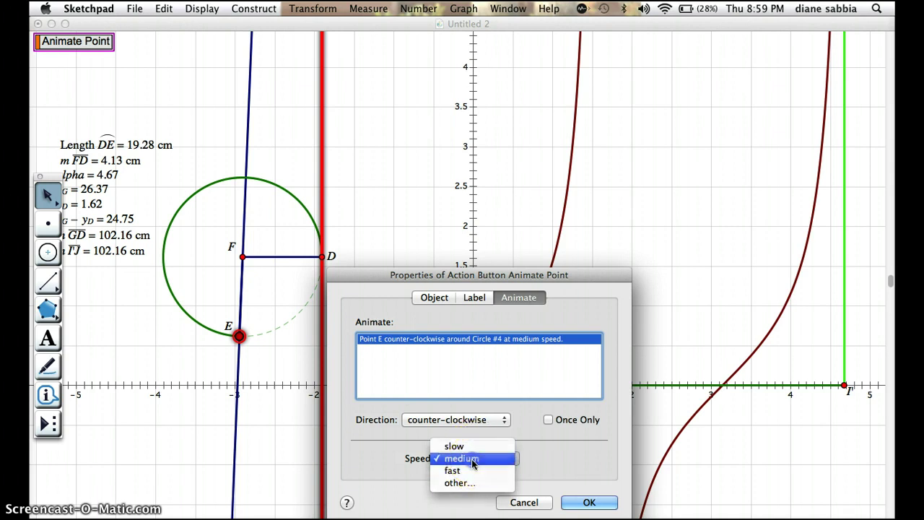
click(473, 461)
click(586, 503)
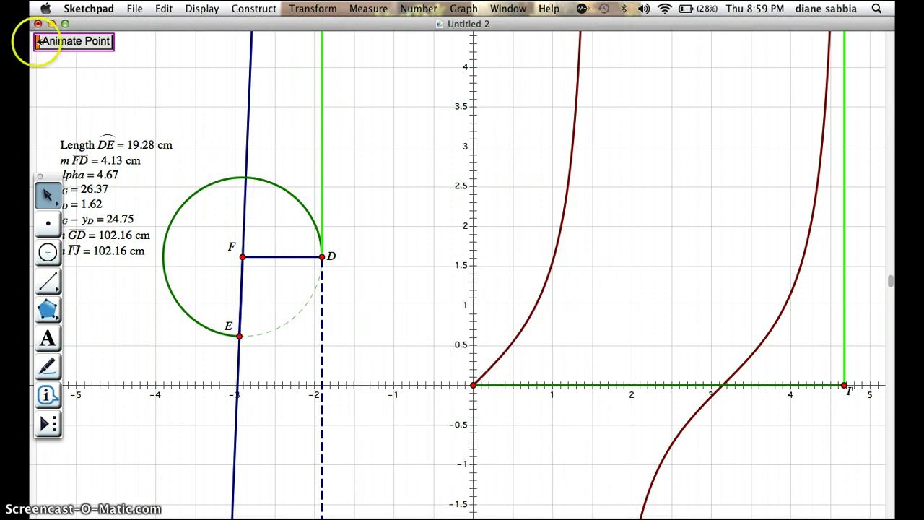
Place the Animate Point button above the measurements, and start the animation of point E
drag(45, 48, 110, 92)
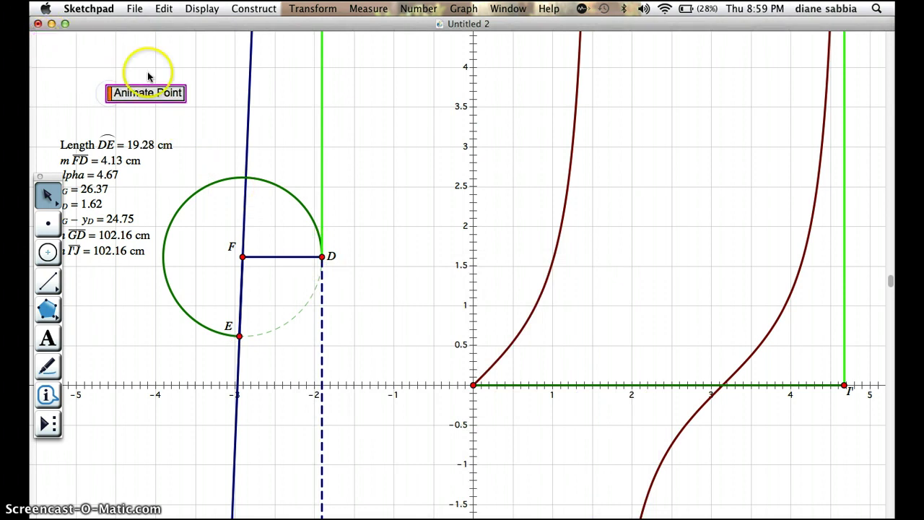
click(143, 93)
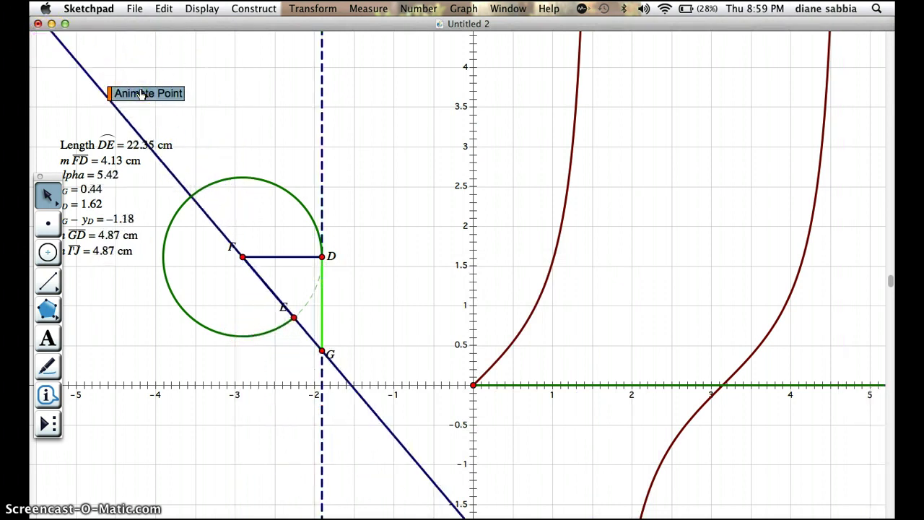